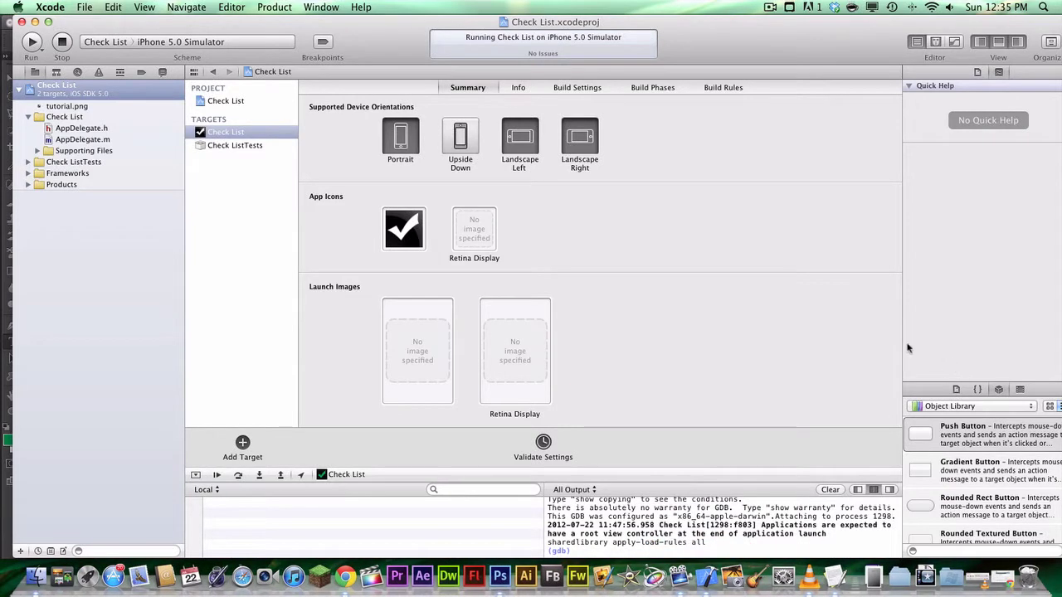
Step: Create a new 320×480 px, 72 ppi Photoshop document with a transparent background
scroll(796, 362, "up", 1)
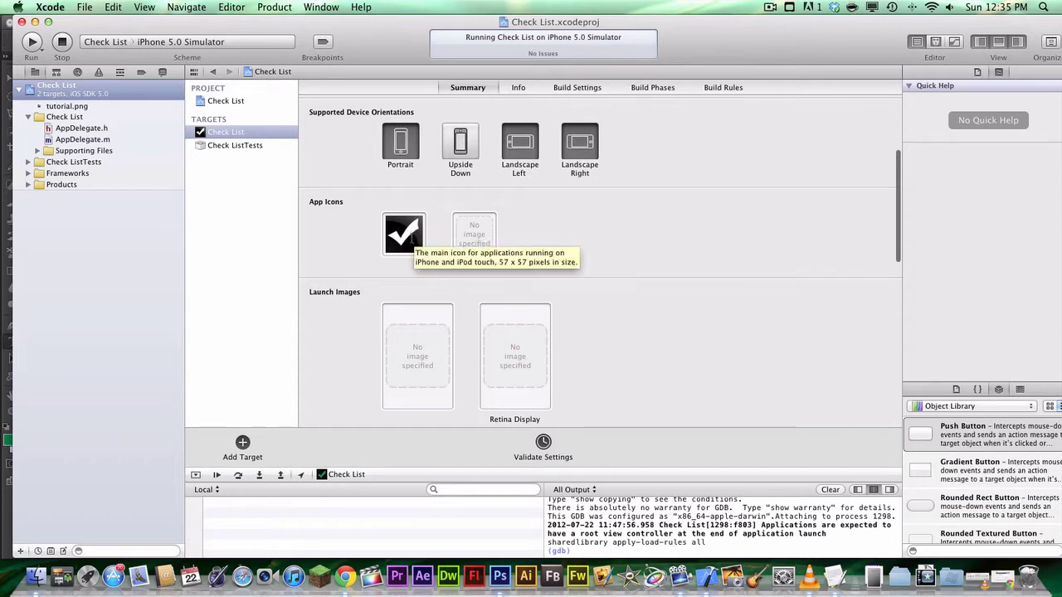
scroll(504, 331, "down", 3)
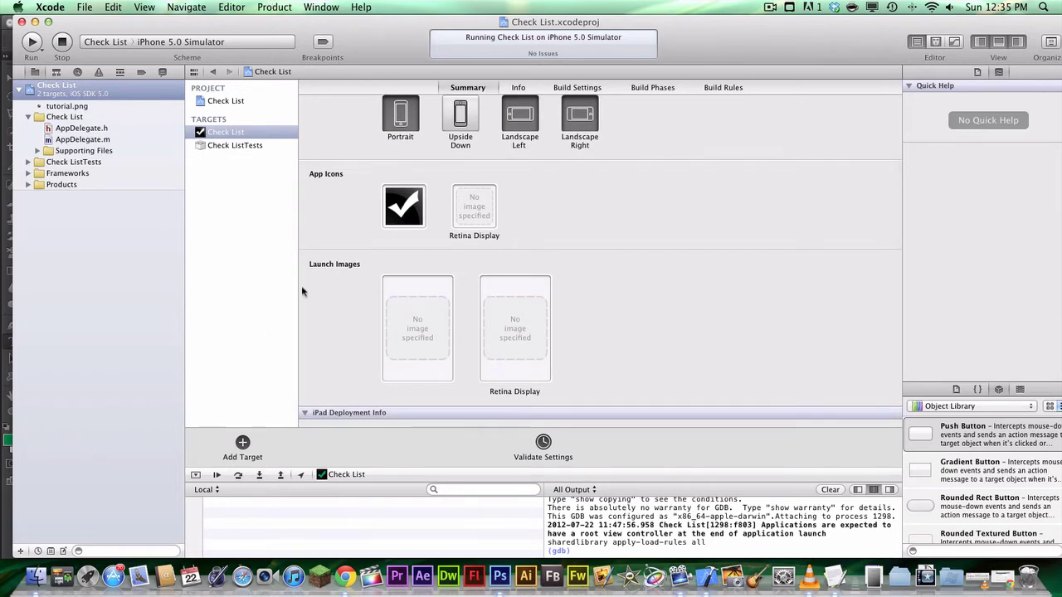
scroll(427, 234, "down", 1)
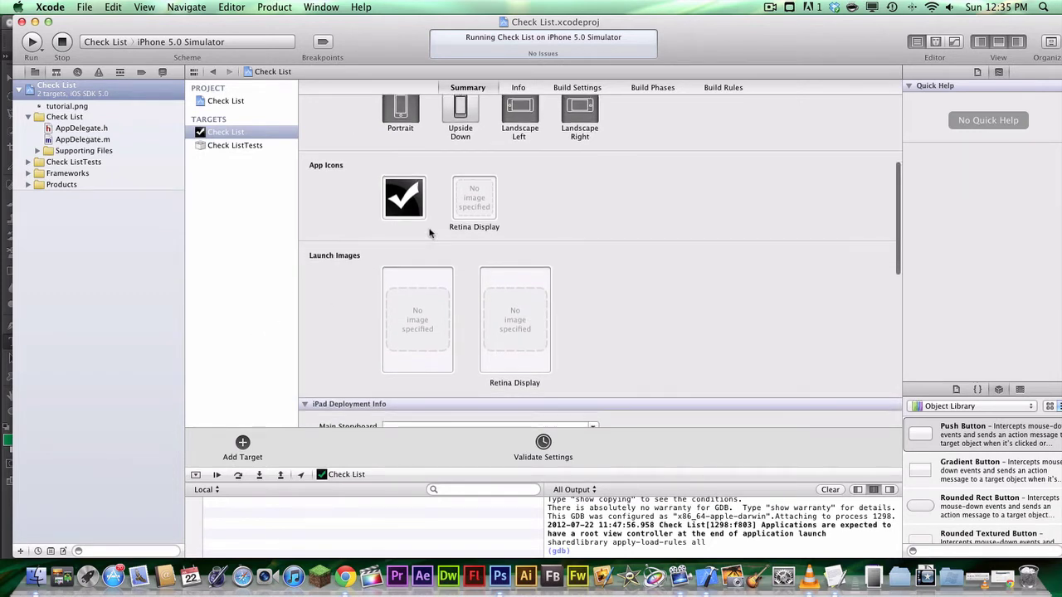
scroll(606, 221, "up", 10)
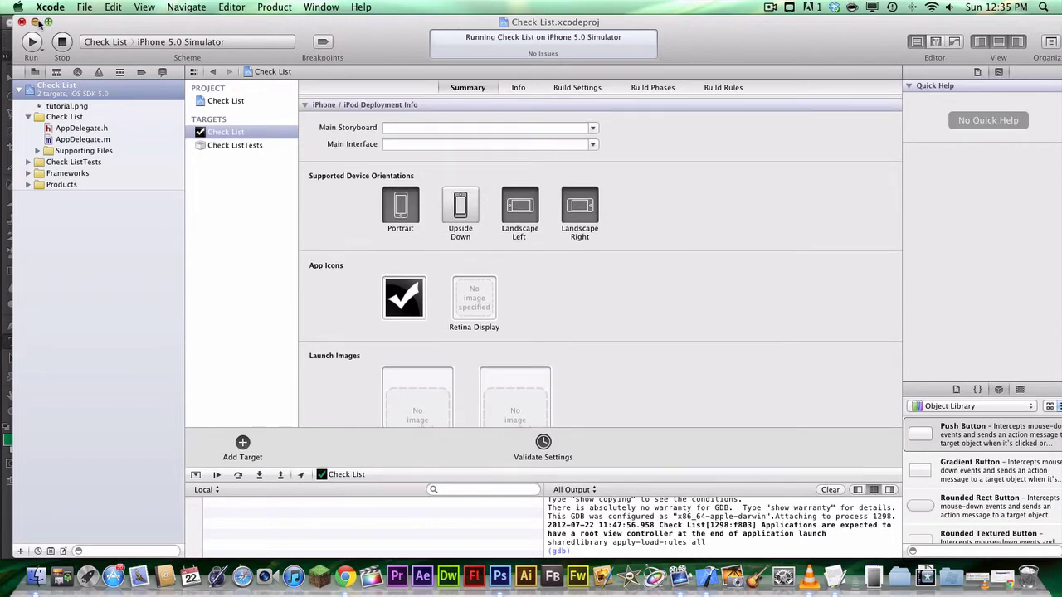
left_click(35, 21)
left_click(106, 8)
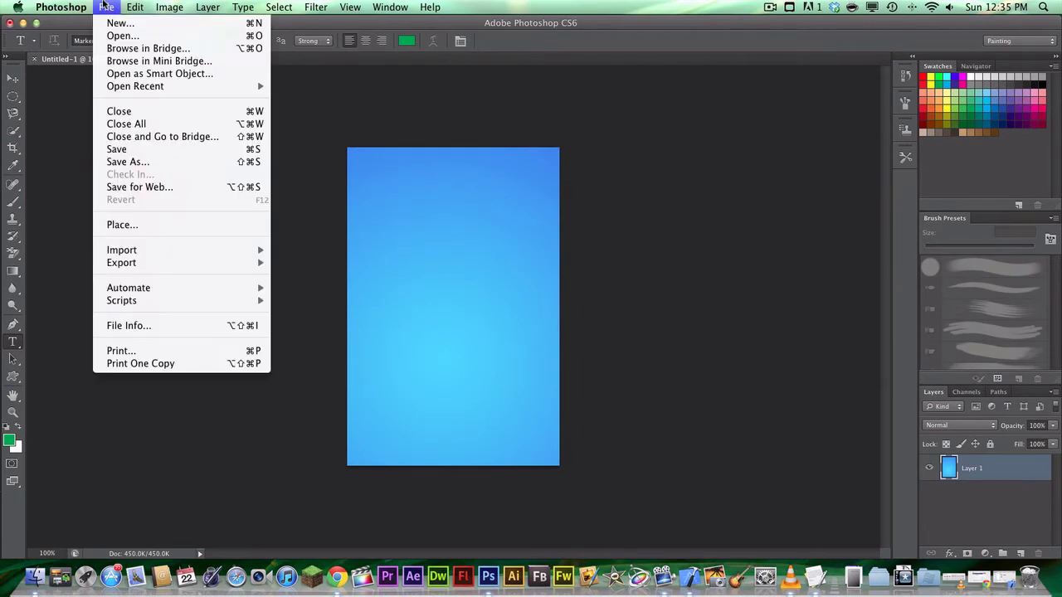
left_click(120, 23)
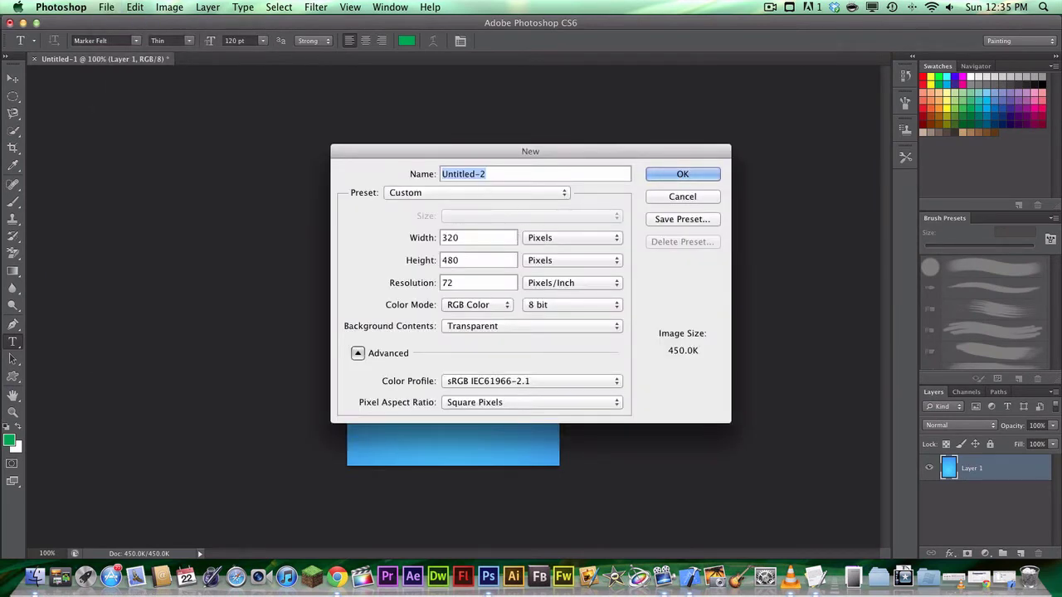
key("super+Tab")
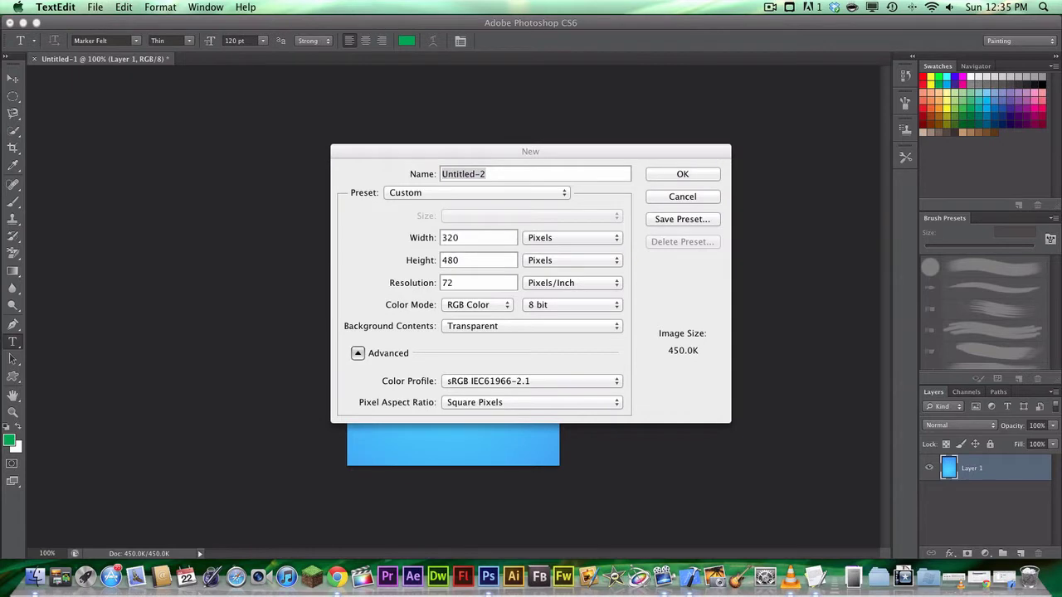
left_click(678, 176)
left_click(680, 176)
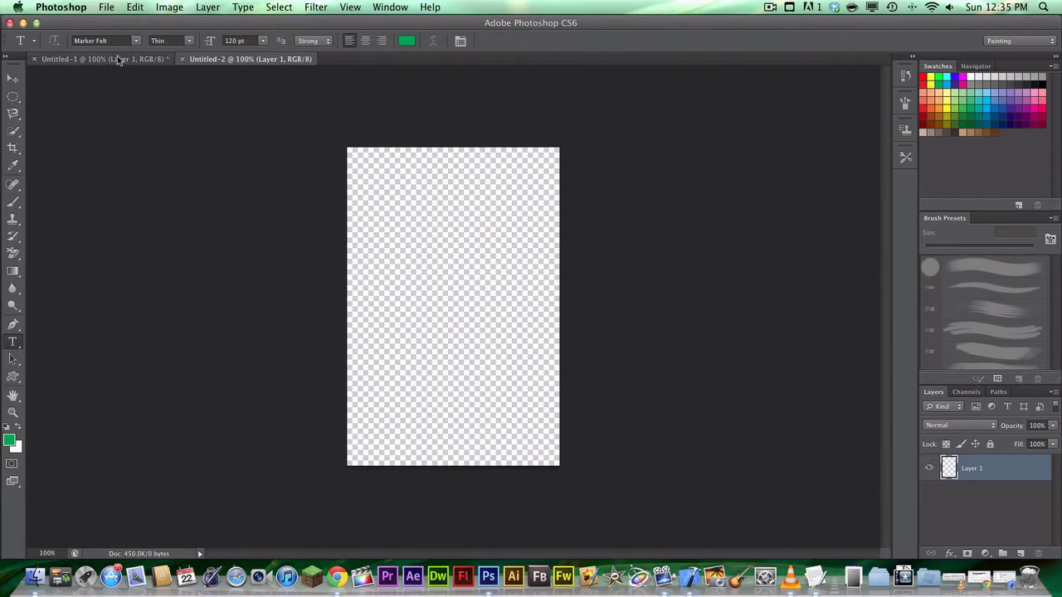
Step: Paint-bucket the empty canvas, then fill it with a diagonal blue gradient
left_click(14, 272)
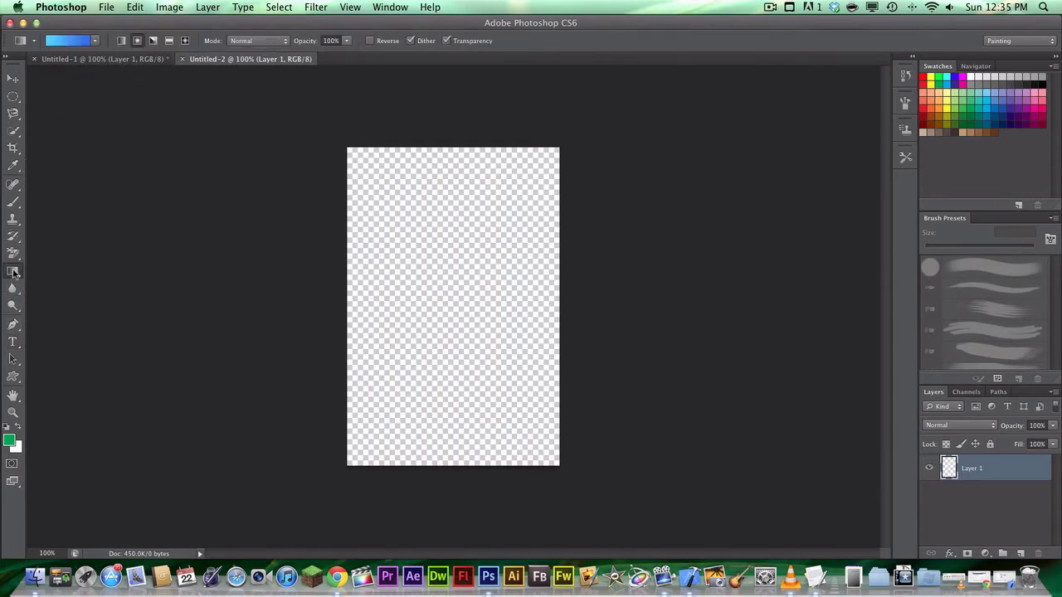
left_click(14, 274)
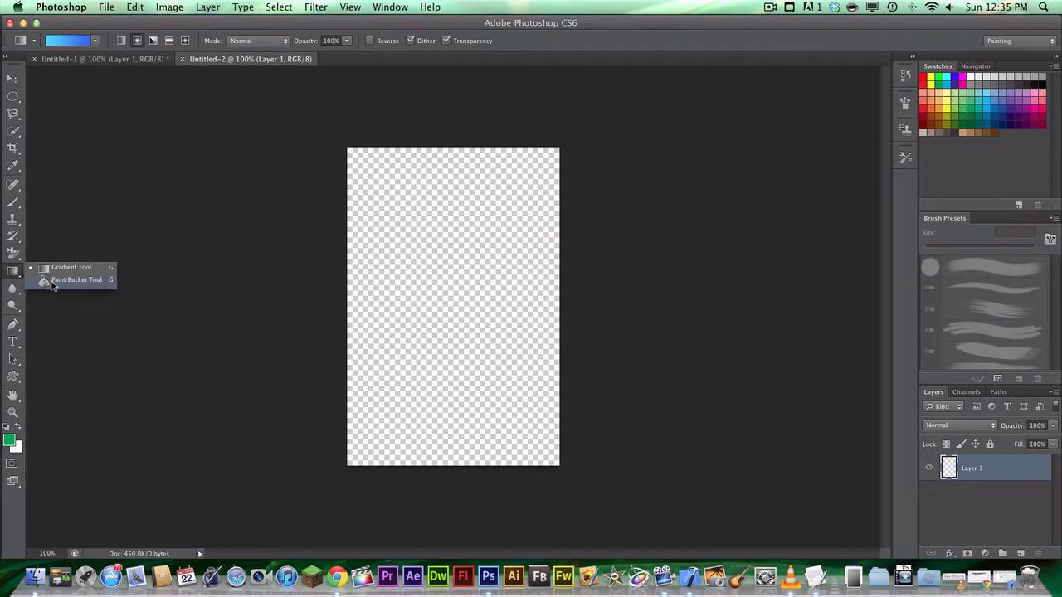
left_click(51, 282)
left_click(514, 314)
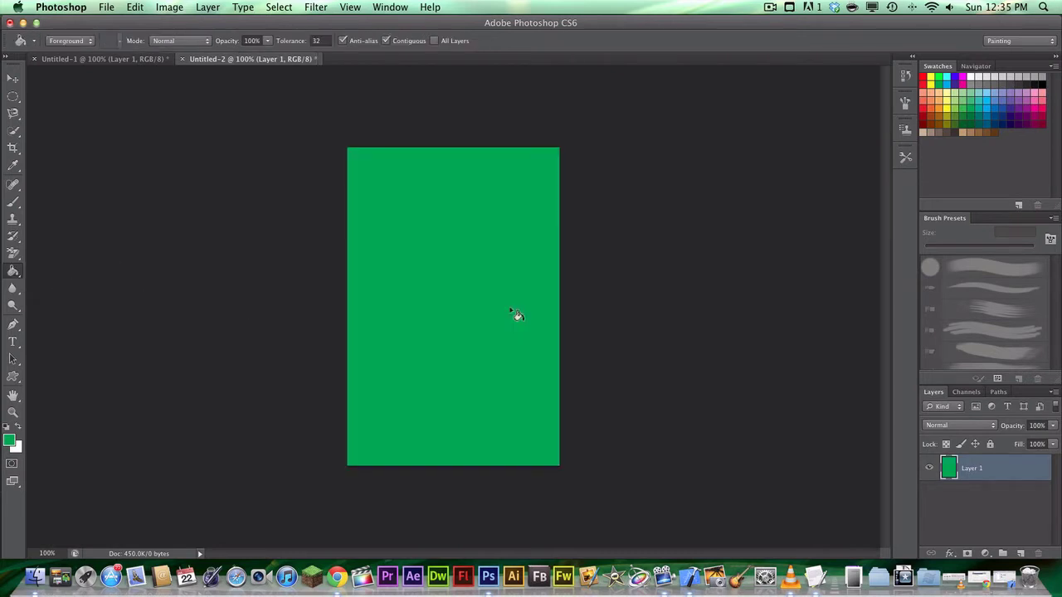
left_click(14, 272)
left_click(55, 266)
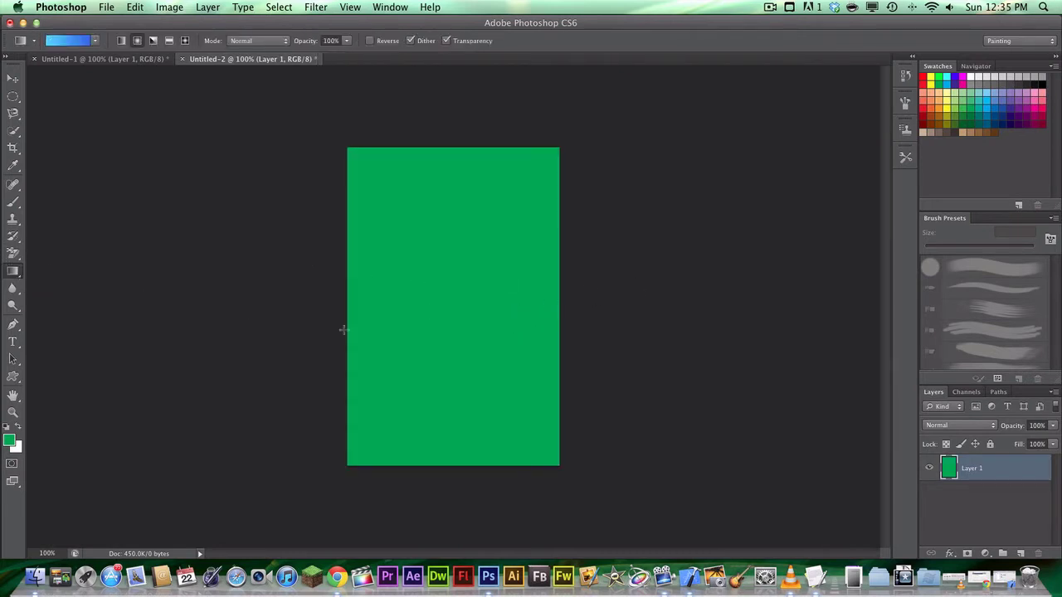
left_click_drag(361, 420, 674, 189)
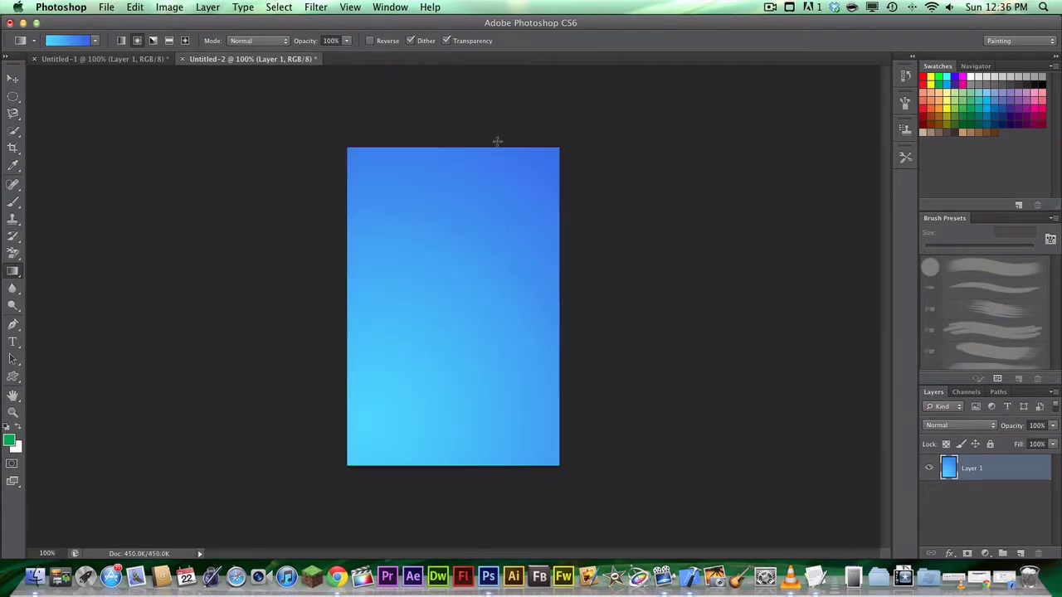
Step: Close Untitled-1 without saving and redraw the canvas as a radial blue gradient
left_click(139, 59)
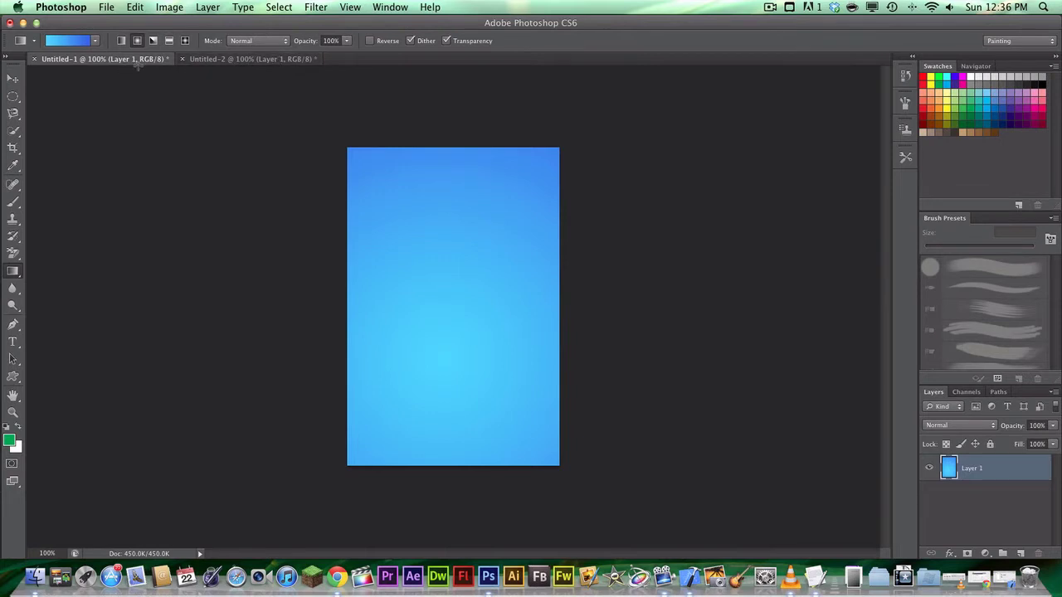
left_click(34, 62)
left_click(507, 207)
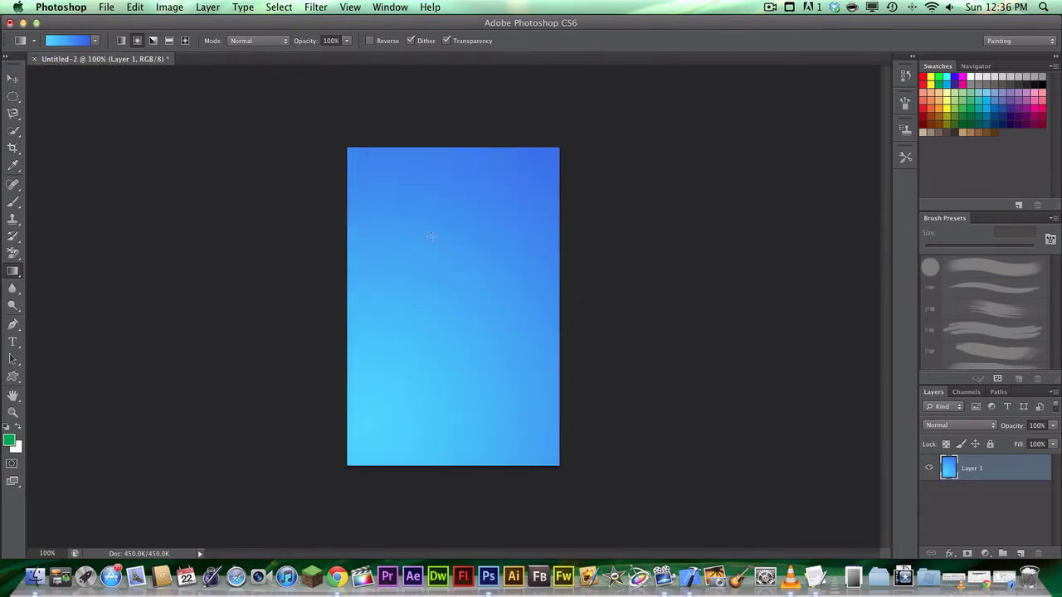
left_click_drag(462, 362, 653, 135)
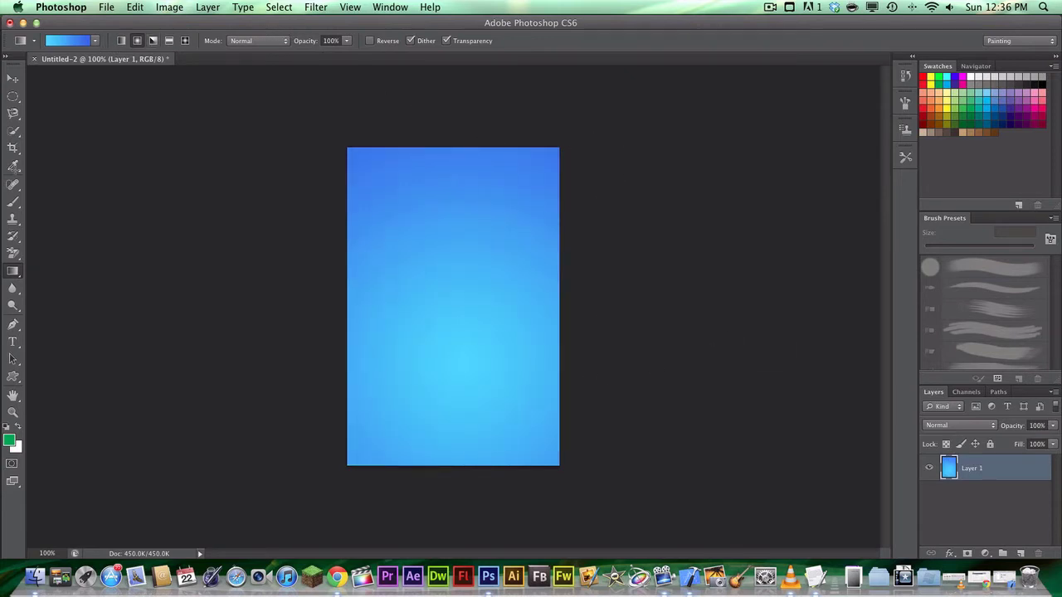
Step: Start a text layer near the canvas top with white colour at 24 pt
left_click(12, 342)
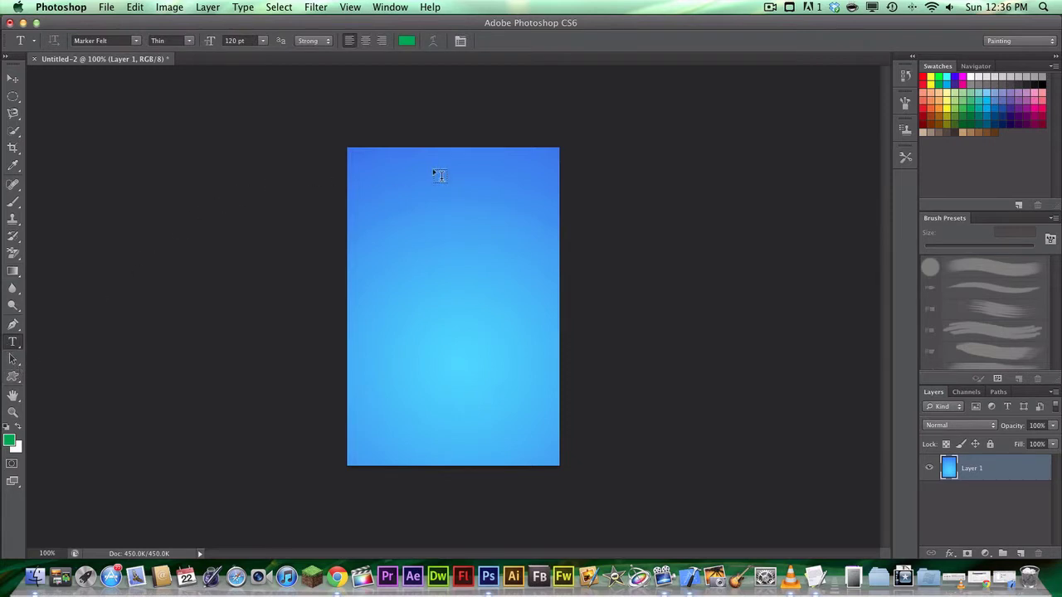
left_click(394, 163)
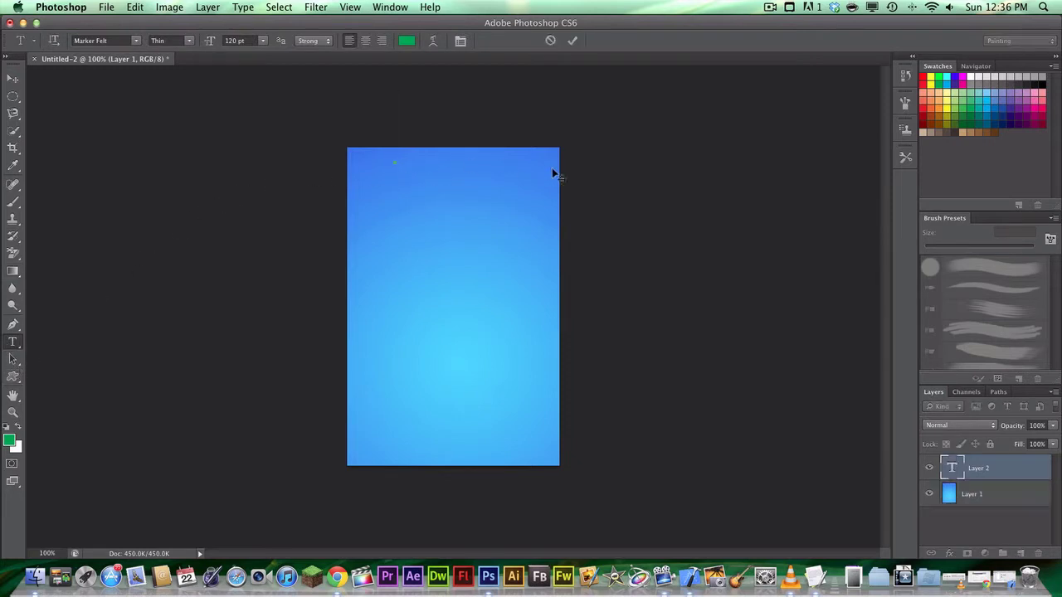
left_click(407, 41)
left_click_drag(418, 183, 325, 144)
left_click(664, 156)
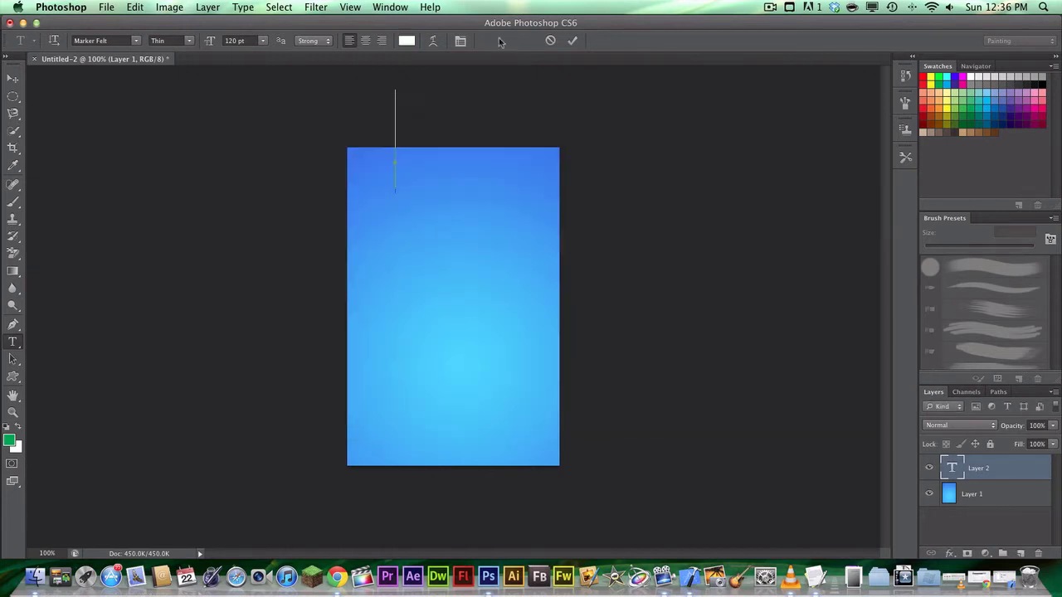
left_click(262, 40)
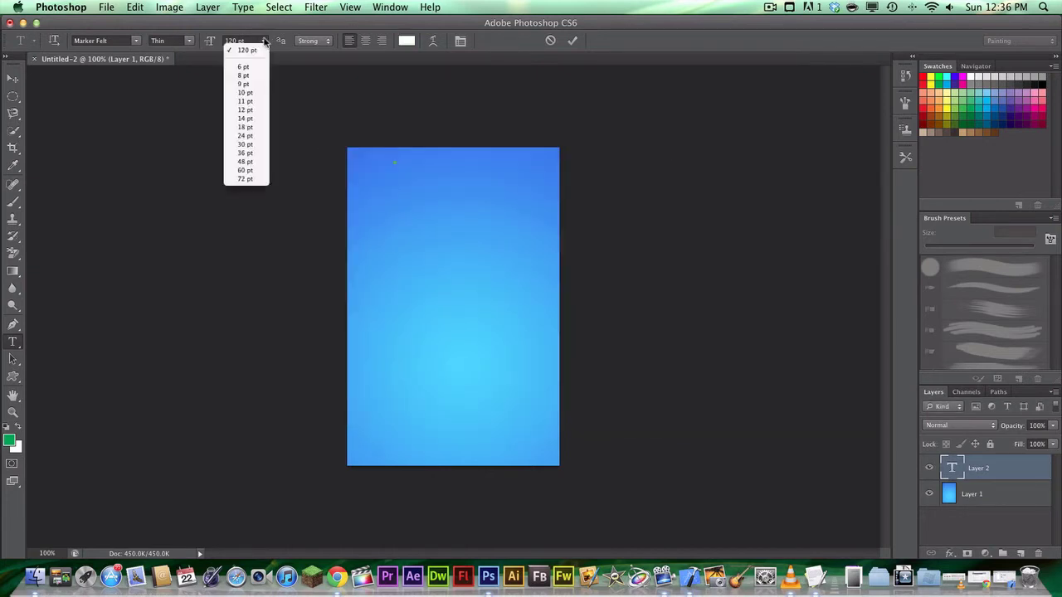
left_click(260, 119)
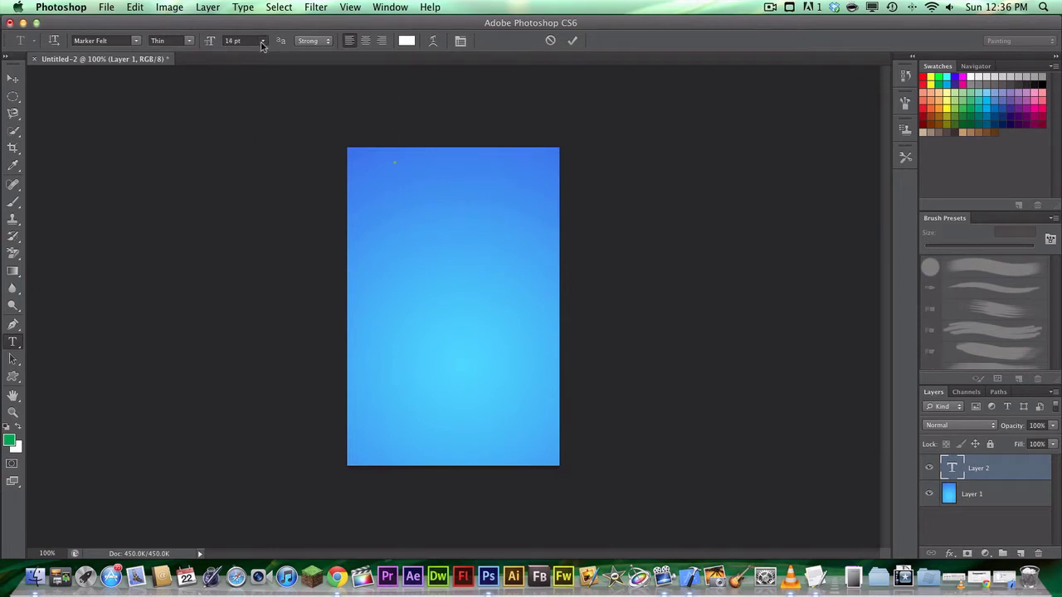
left_click(262, 41)
key("Return")
Step: Type 'Check List', enlarge it to 36 pt, and centre it near the top
type("k List")
left_click_drag(437, 190, 444, 196)
left_click_drag(474, 177, 406, 178)
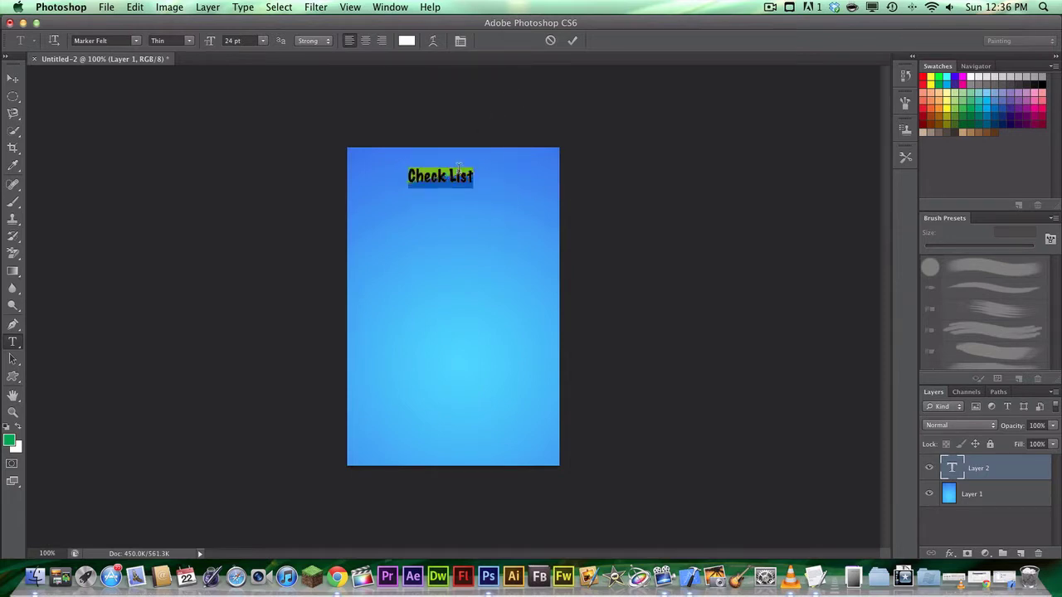
left_click(263, 40)
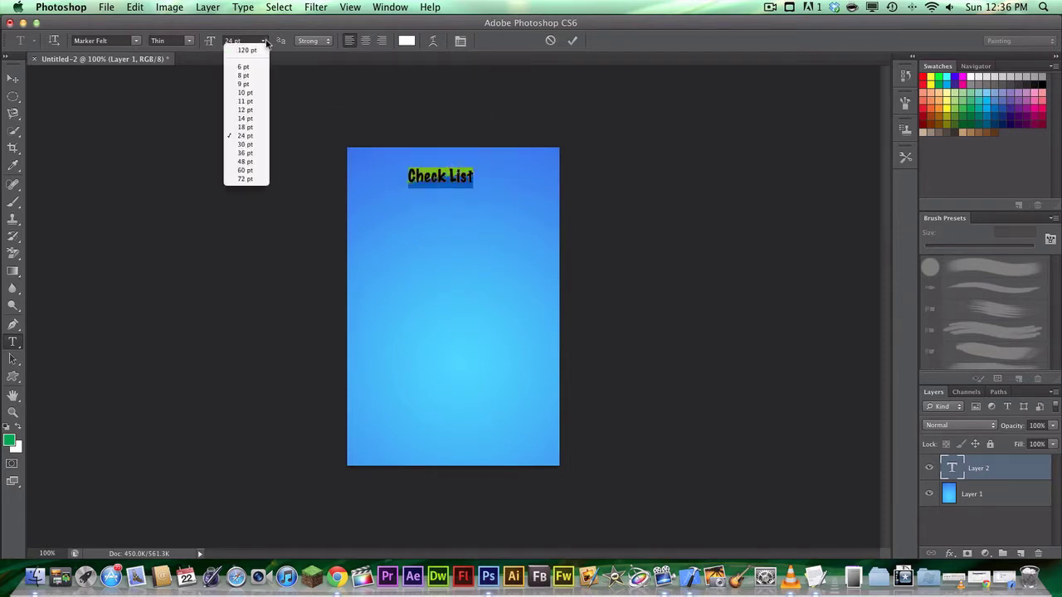
left_click(250, 152)
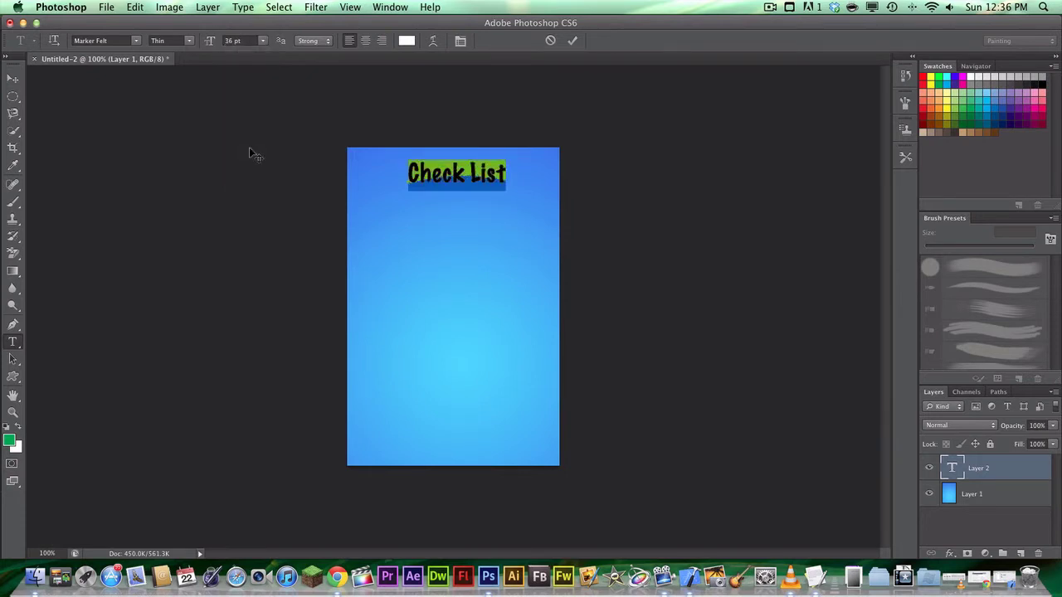
left_click(431, 174)
left_click_drag(407, 203, 431, 199)
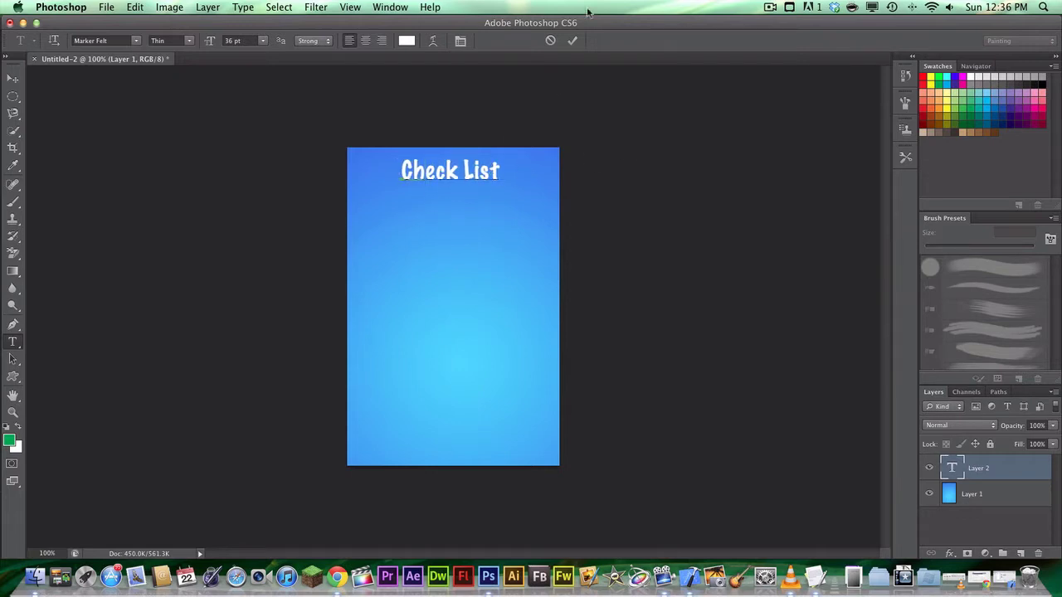
Step: Add a white 14 pt line with the author's handle beneath the Check List title
left_click(572, 40)
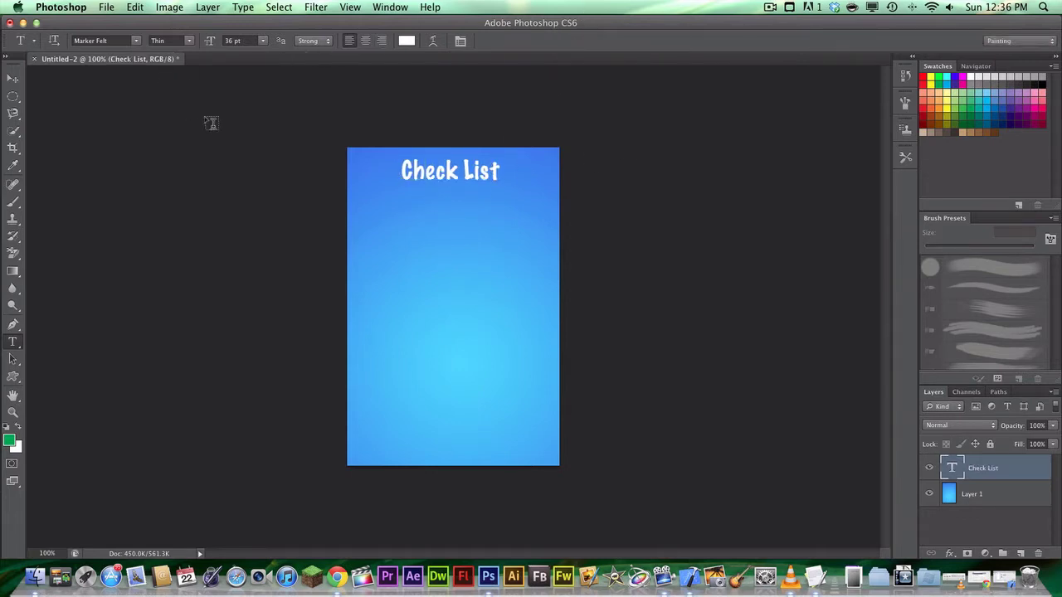
left_click(416, 198)
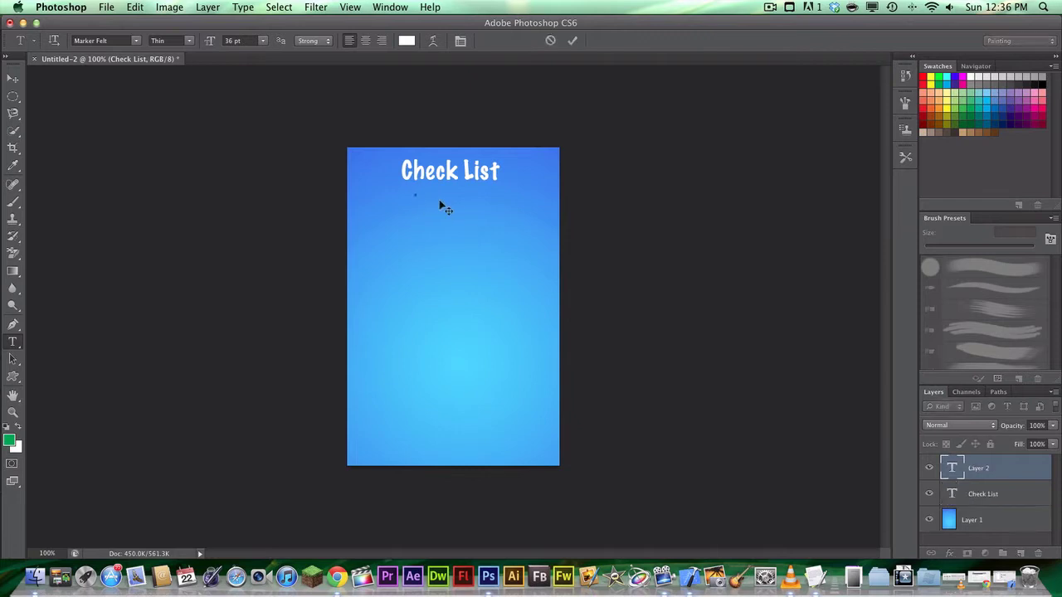
left_click_drag(417, 224, 420, 240)
left_click(264, 41)
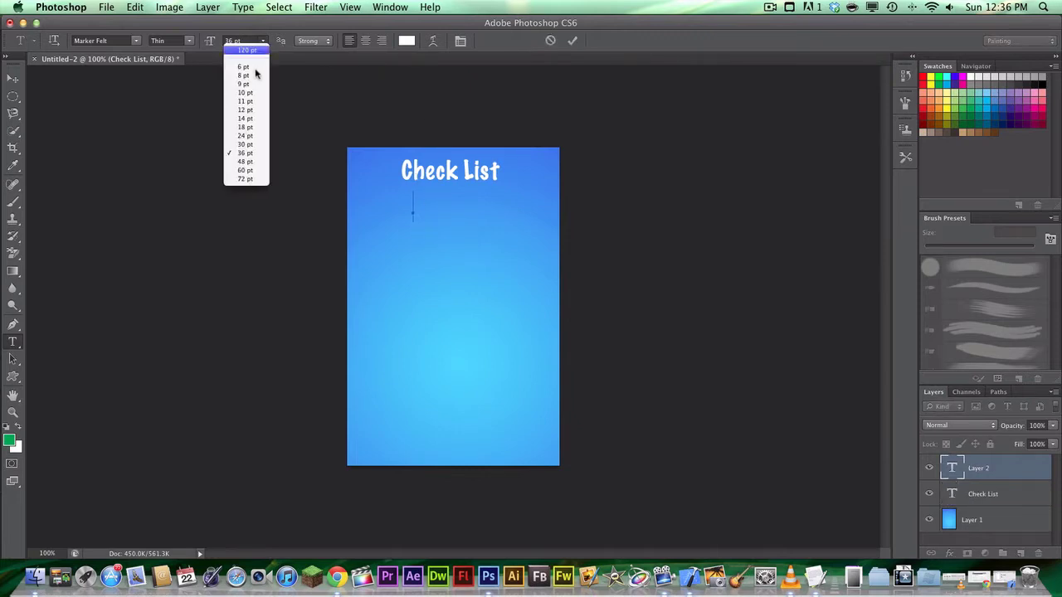
left_click(253, 115)
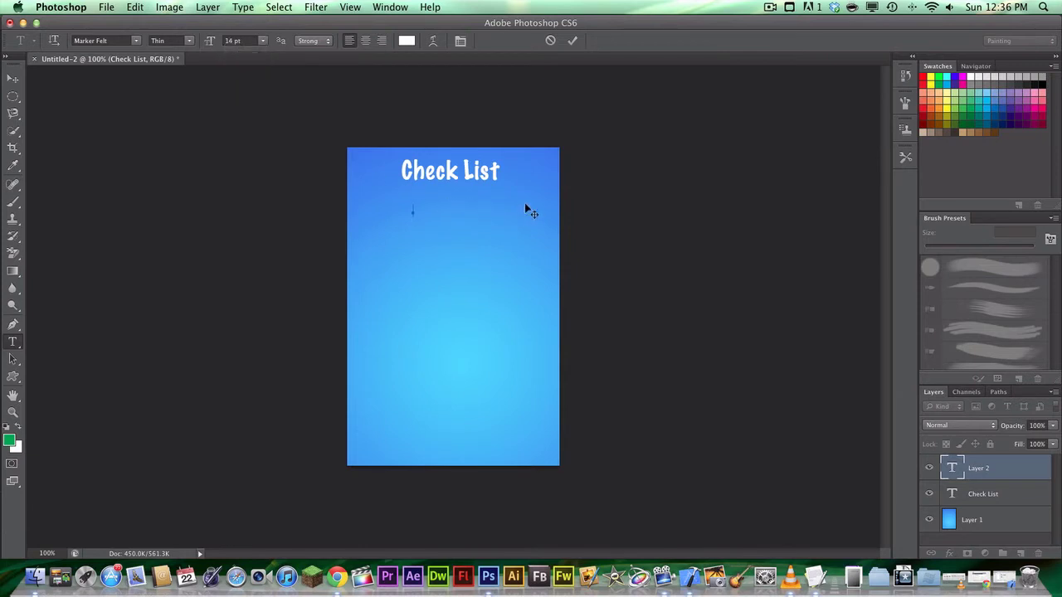
type("Jackintosh7")
left_click(573, 40)
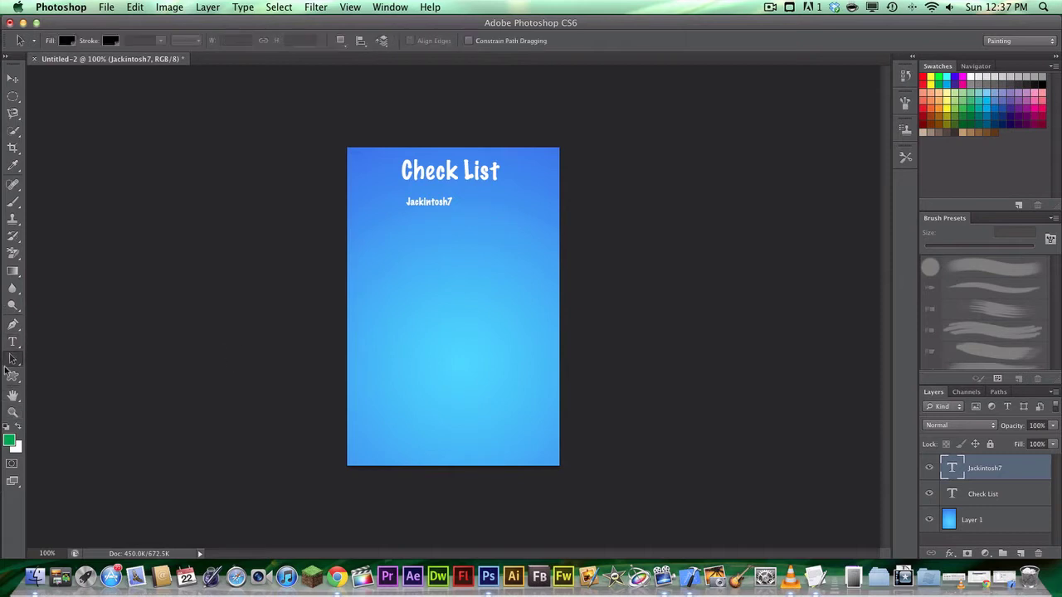
Step: Draw a large white checkmark custom shape and move it to the canvas's lower centre
left_click(12, 377)
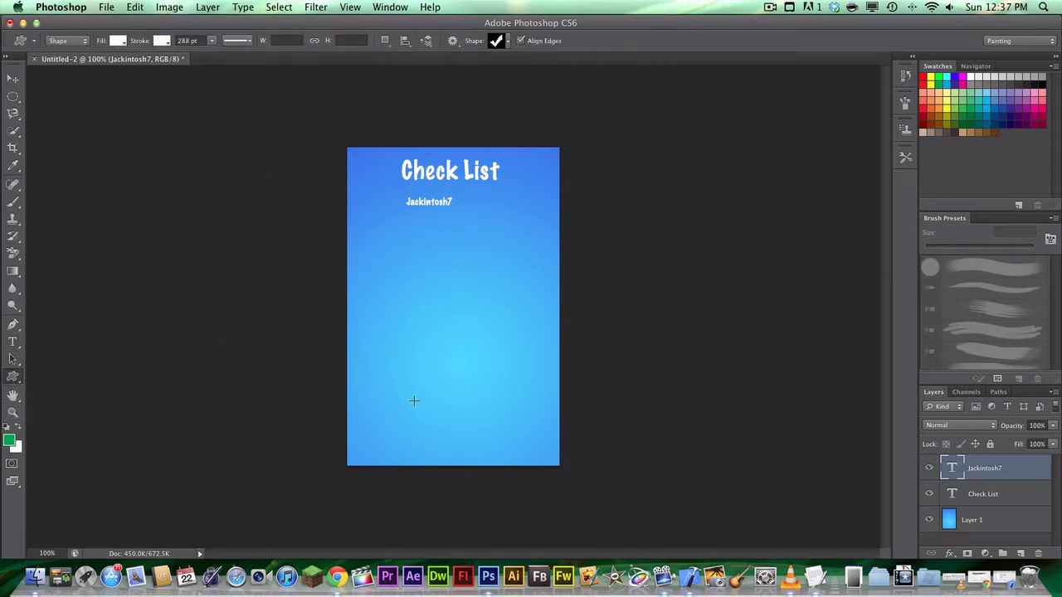
left_click_drag(370, 431, 525, 288)
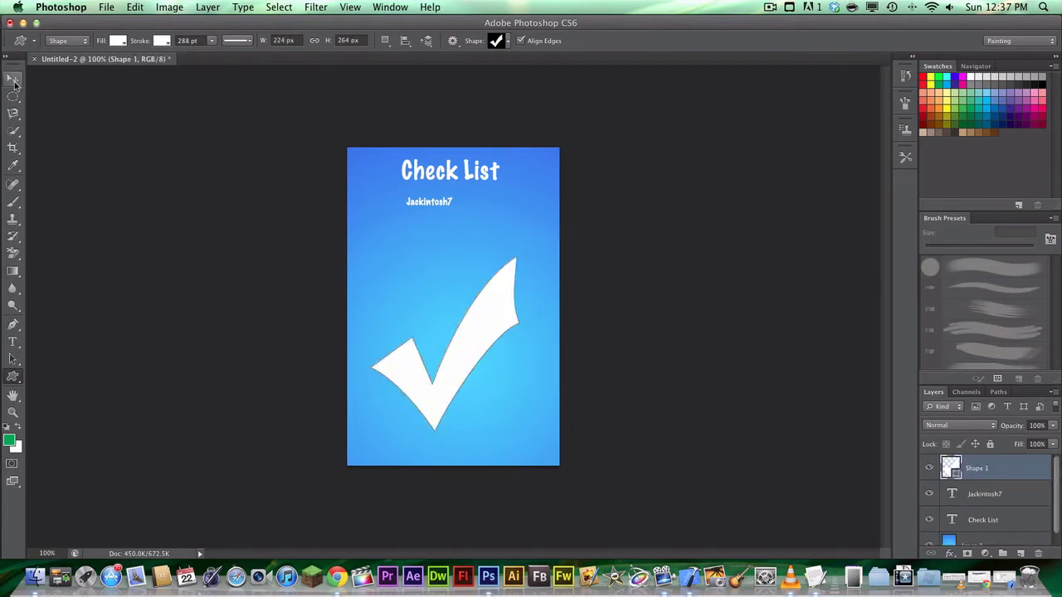
left_click(12, 78)
mouse_move(427, 360)
left_mouse_down()
mouse_move(410, 352)
mouse_move(420, 345)
left_mouse_up()
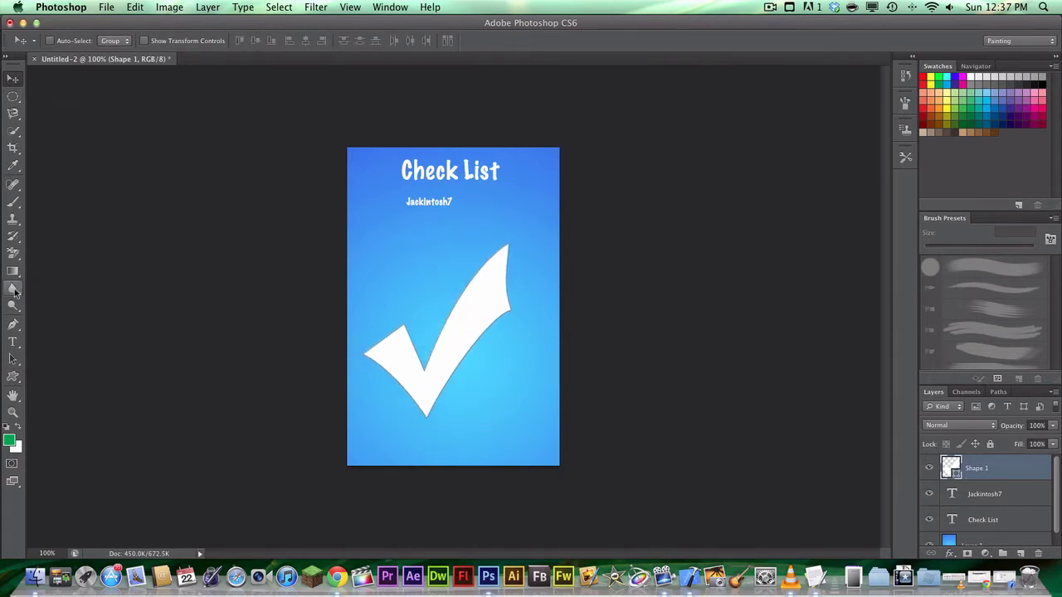
Step: Select the whole Check List title, set it to 60 pt, and recentre it at the top
left_click(12, 342)
double_click(420, 171)
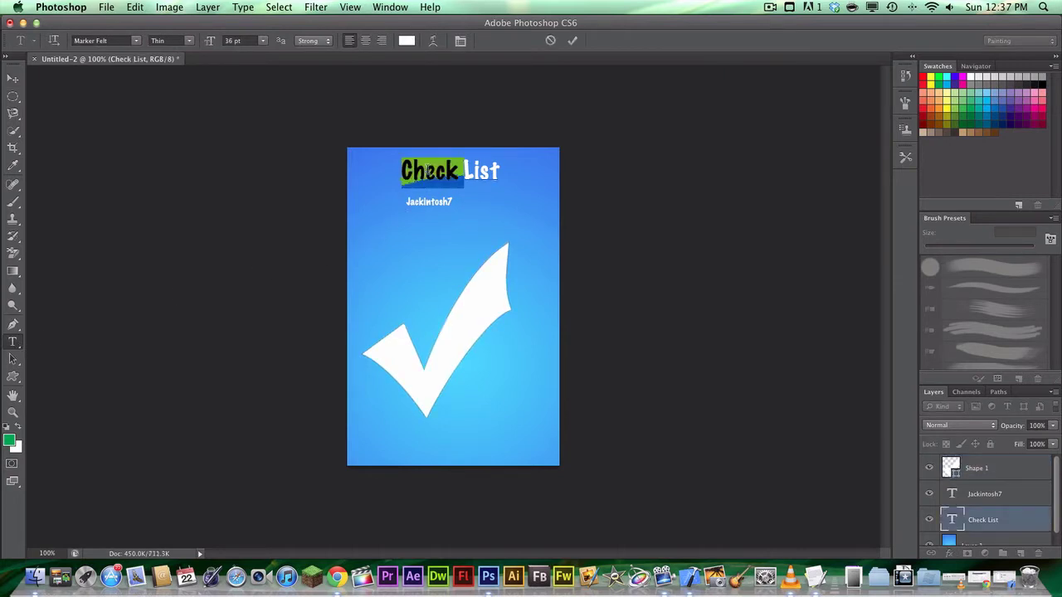
left_click(428, 171)
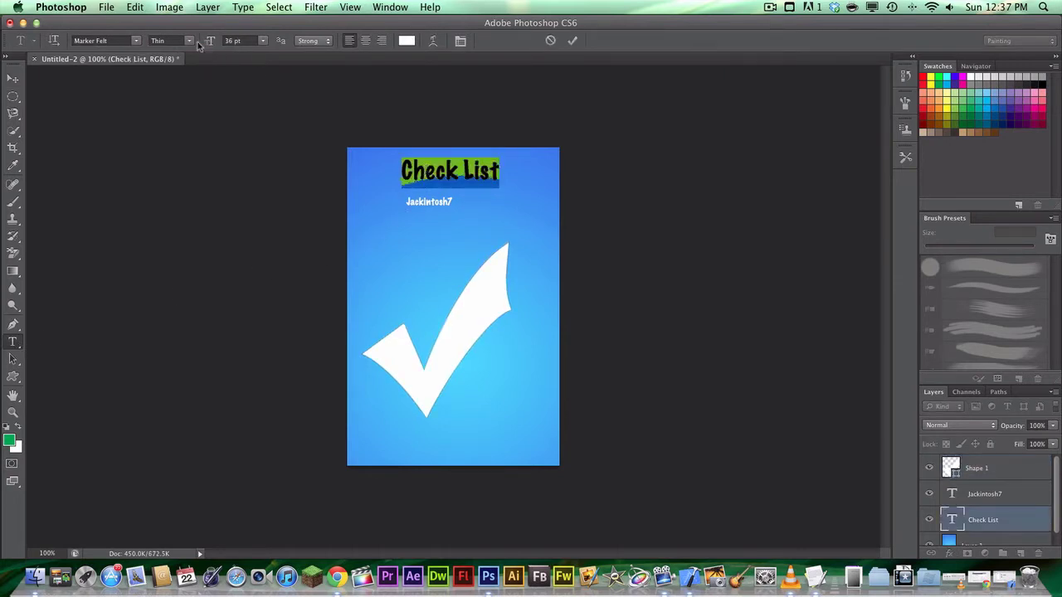
left_click(257, 39)
left_click(262, 42)
left_click(251, 164)
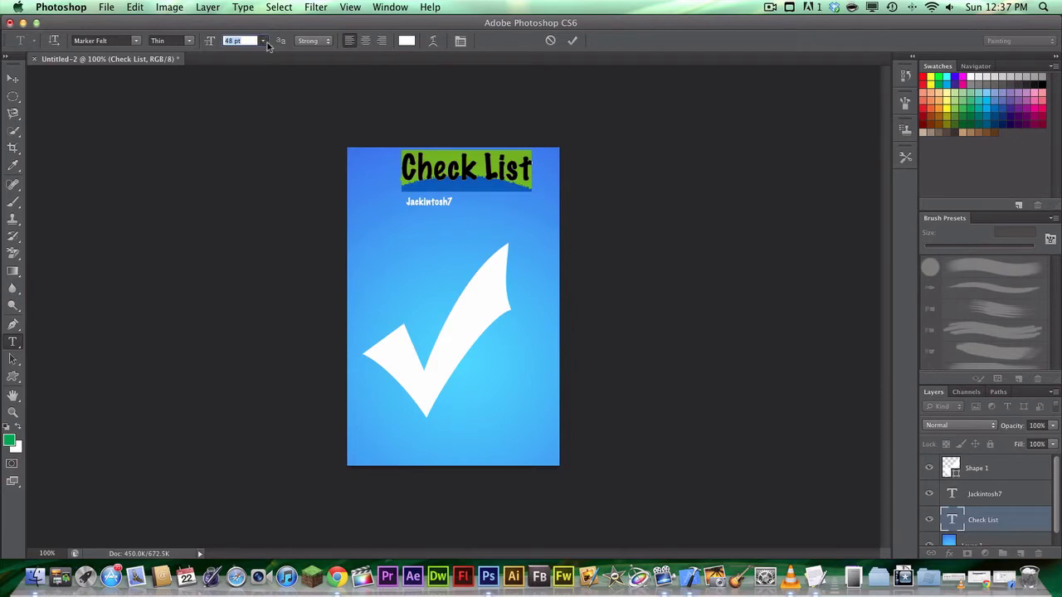
left_click(264, 41)
left_click(249, 173)
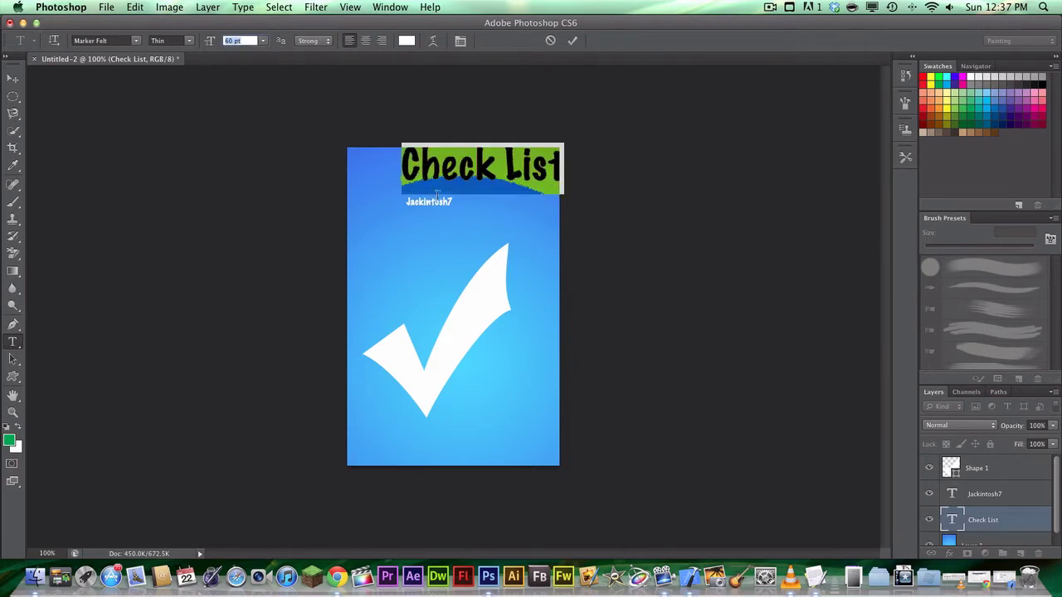
key("ctrl+h")
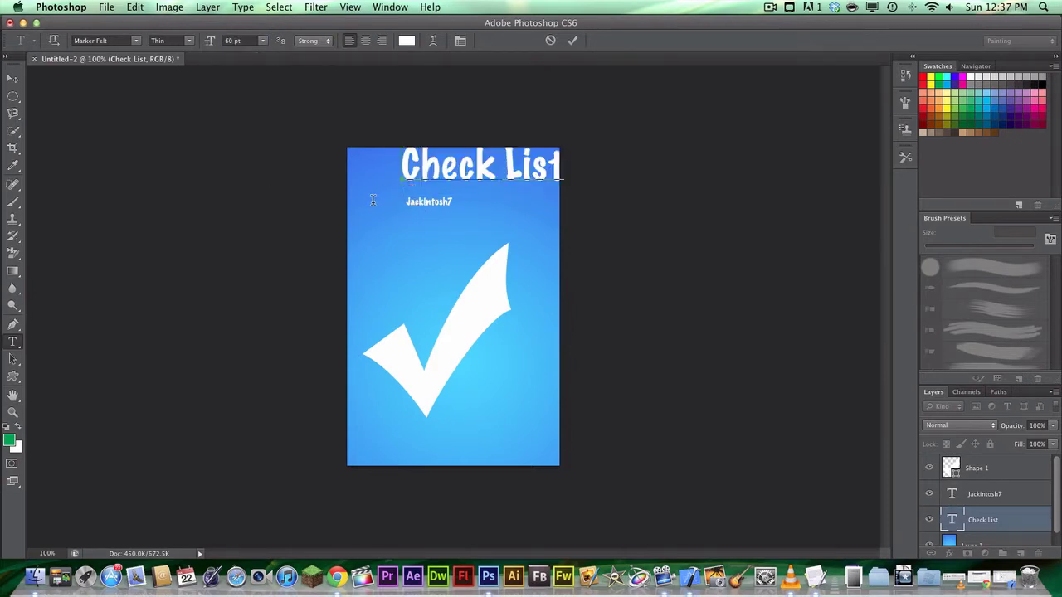
left_click_drag(400, 214, 365, 225)
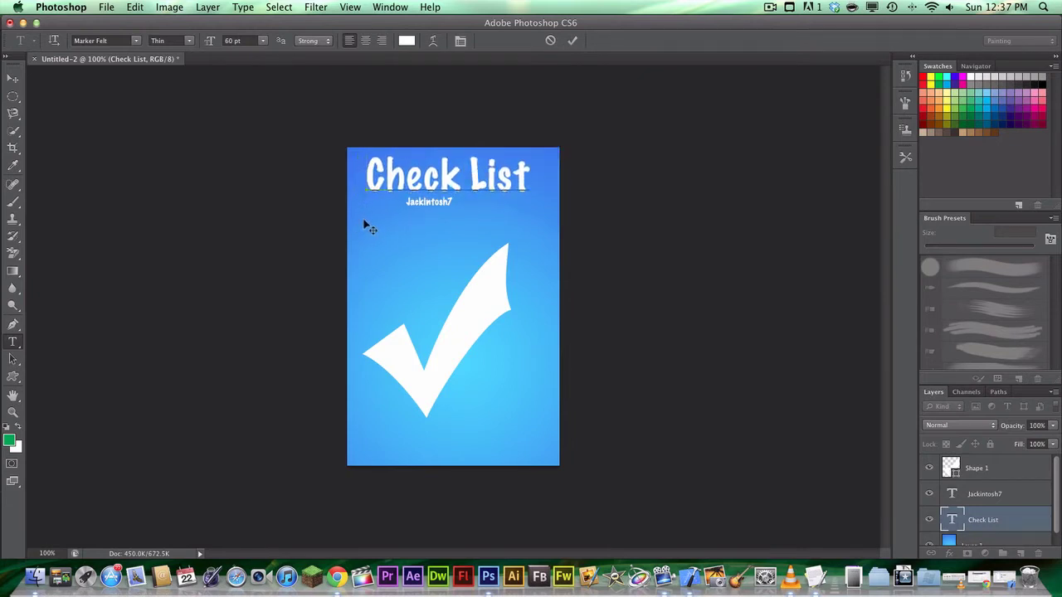
Step: Commit the title edit, delete the credit text layer, and reselect the Shape 1 layer
double_click(422, 201)
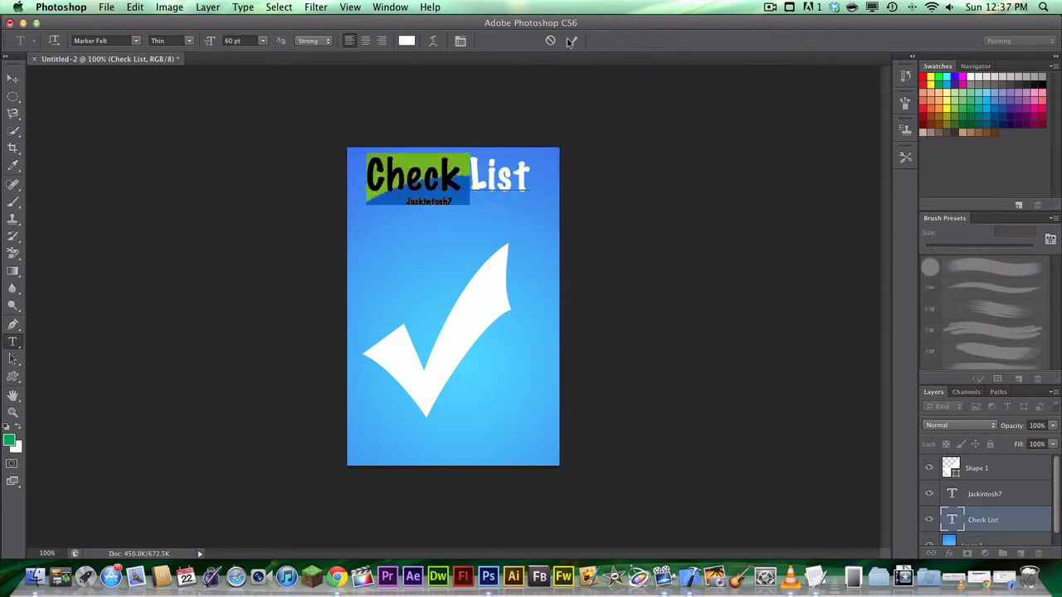
left_click(571, 42)
double_click(423, 201)
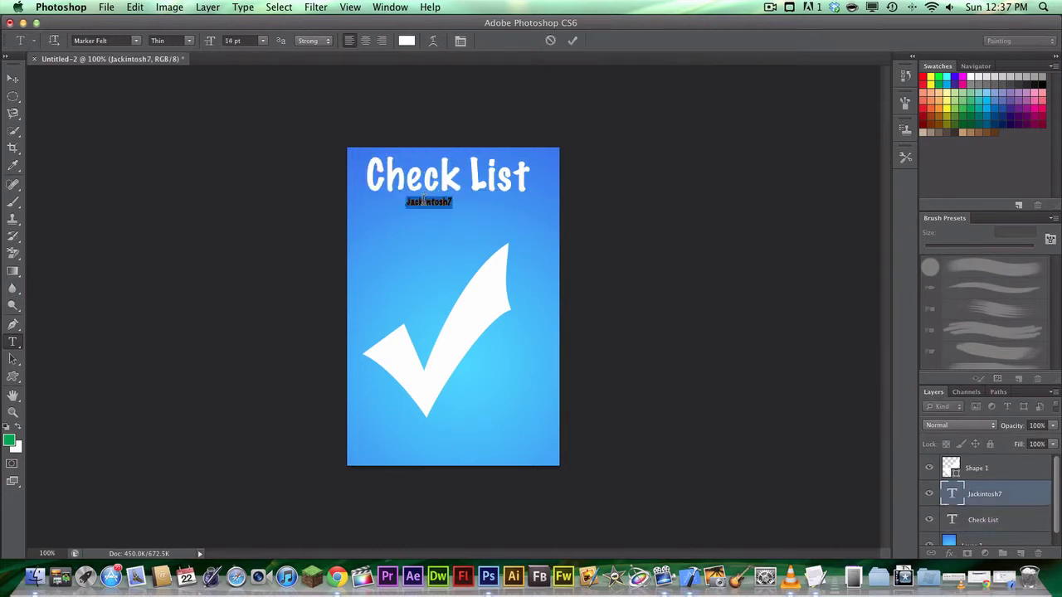
left_click(551, 40)
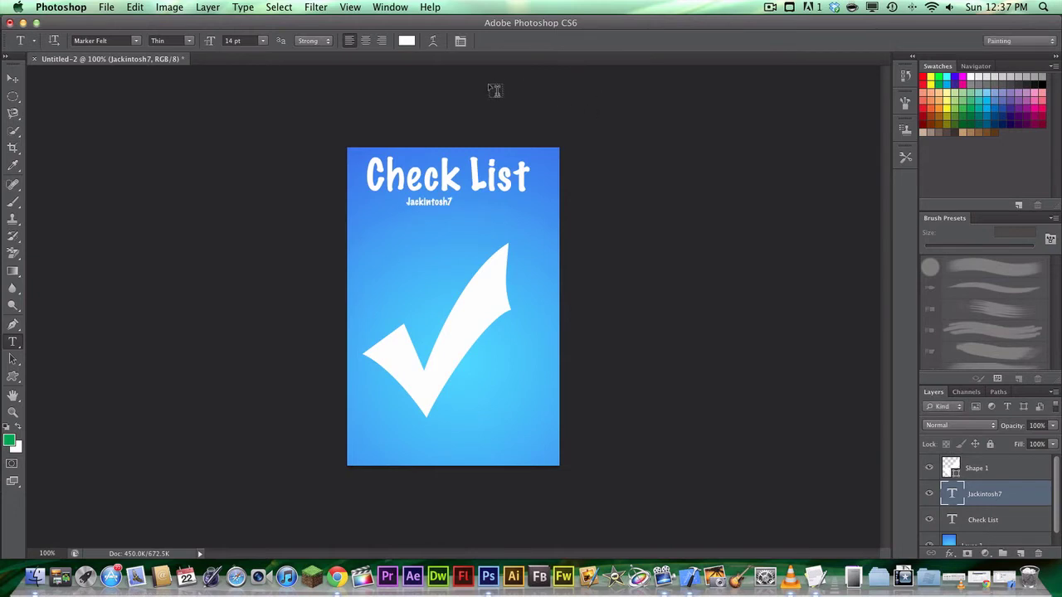
key("BackSpace")
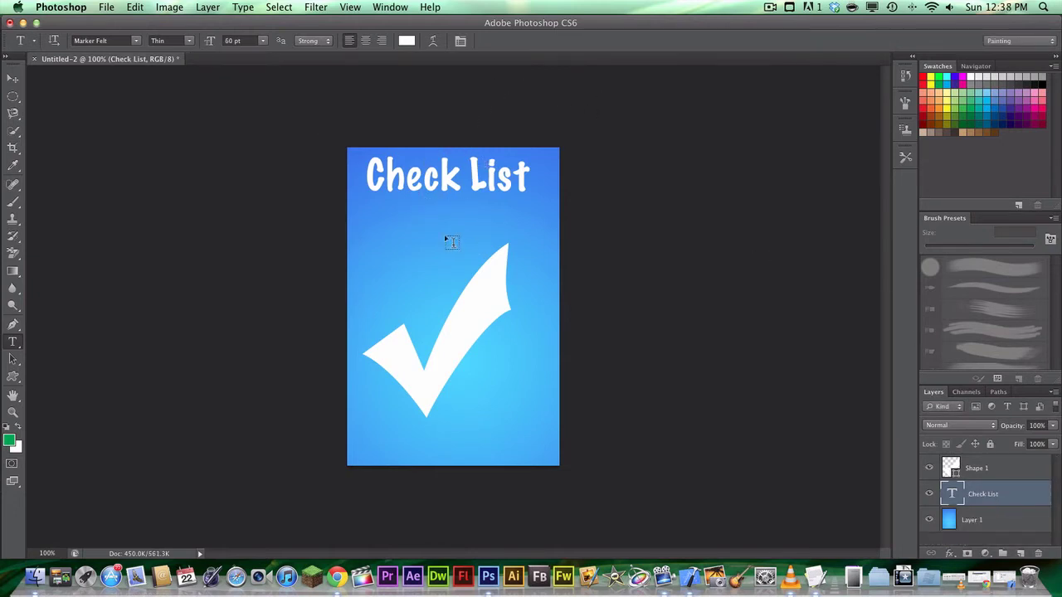
left_click(991, 474)
left_click(1000, 494)
left_click(995, 478)
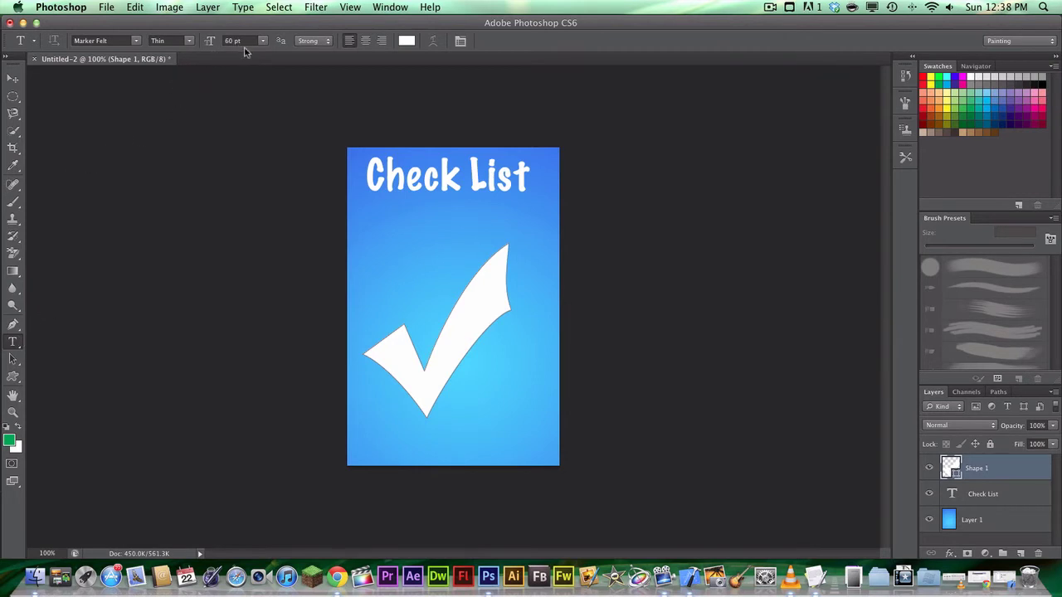
Step: Save the image to the Desktop as PNG 'tutorial luanch.png', accepting the default PNG options
left_click(116, 7)
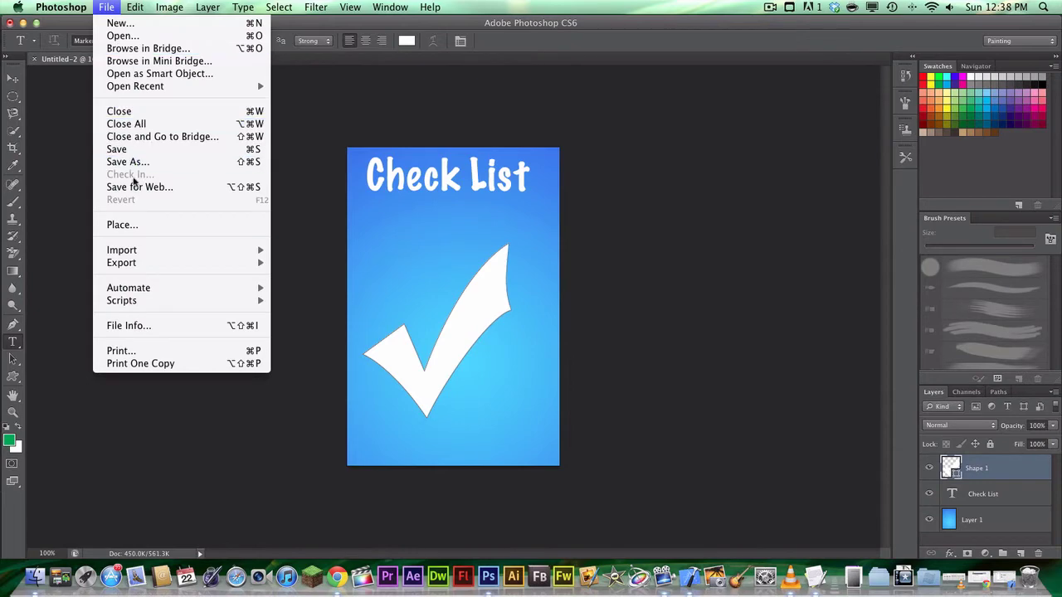
left_click(133, 163)
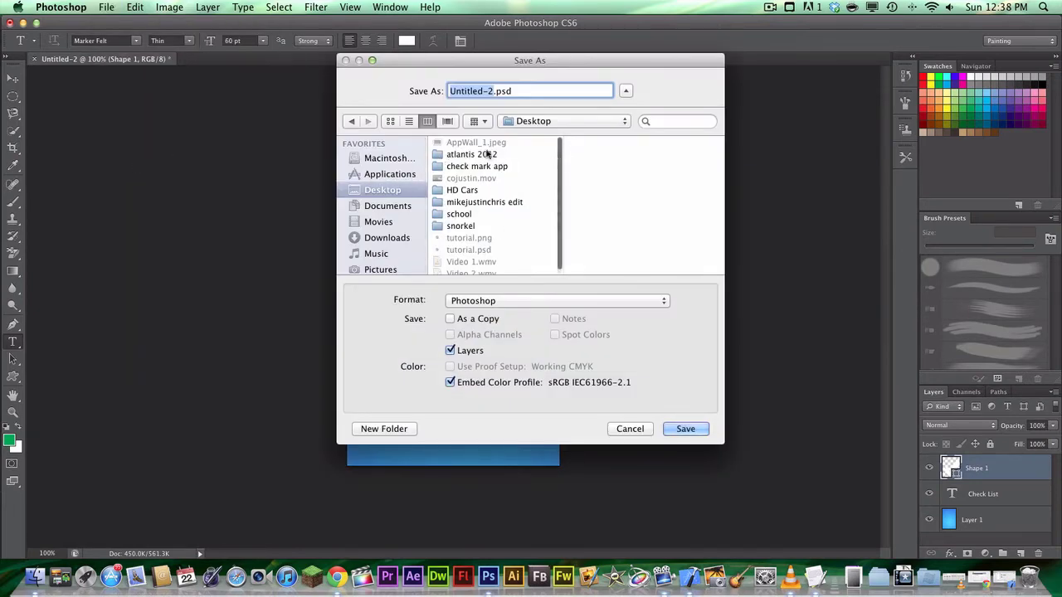
type("tutorial")
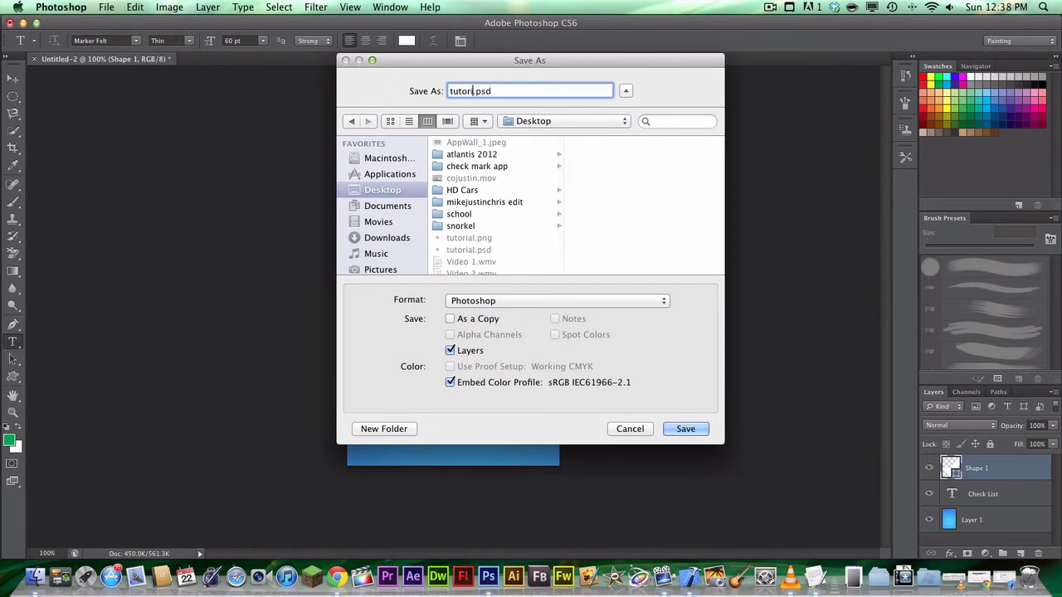
type(" lunch")
key("BackSpace")
key("BackSpace")
key("BackSpace")
key("BackSpace")
key("BackSpace")
type("launch")
left_click(516, 301)
scroll(537, 446, "down", 1)
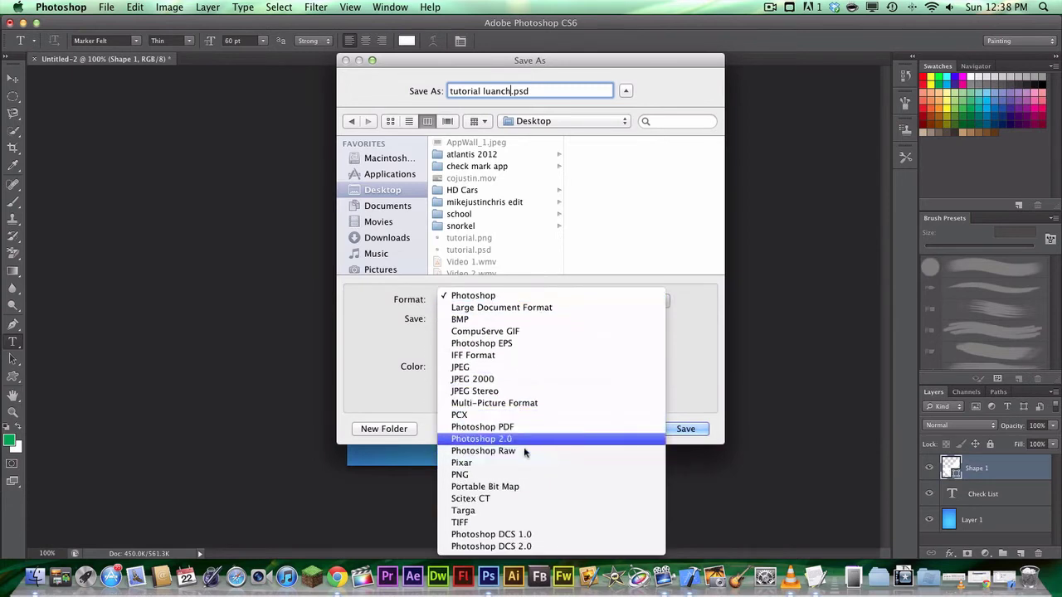
left_click(508, 475)
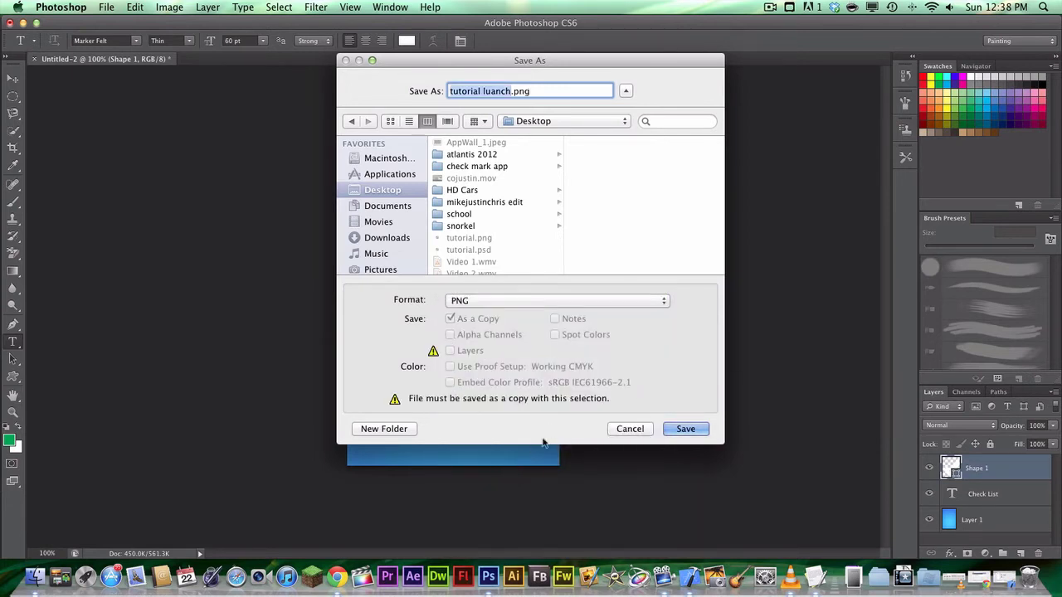
left_click(672, 433)
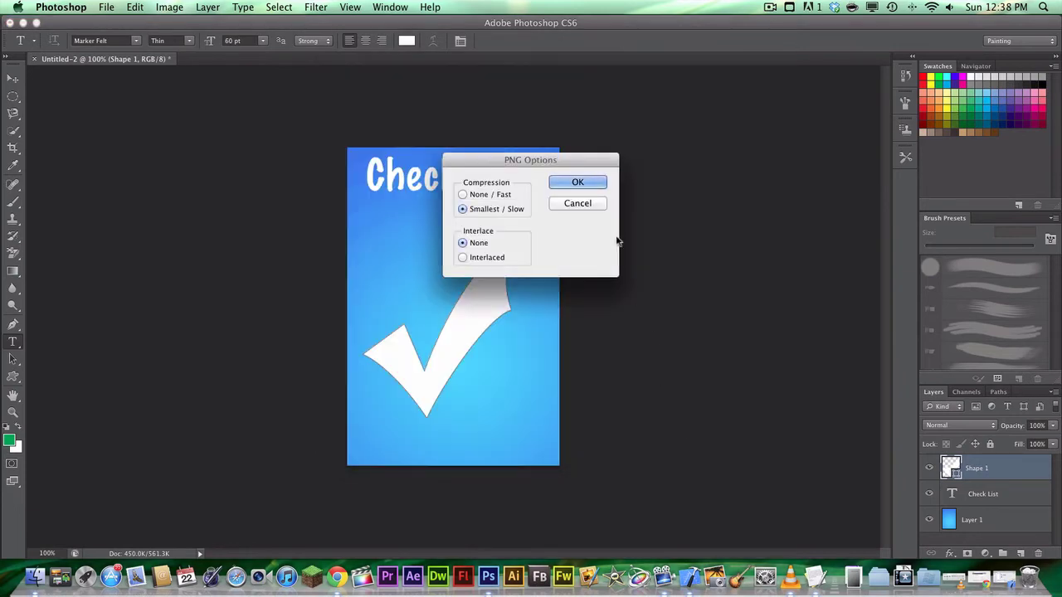
left_click(593, 182)
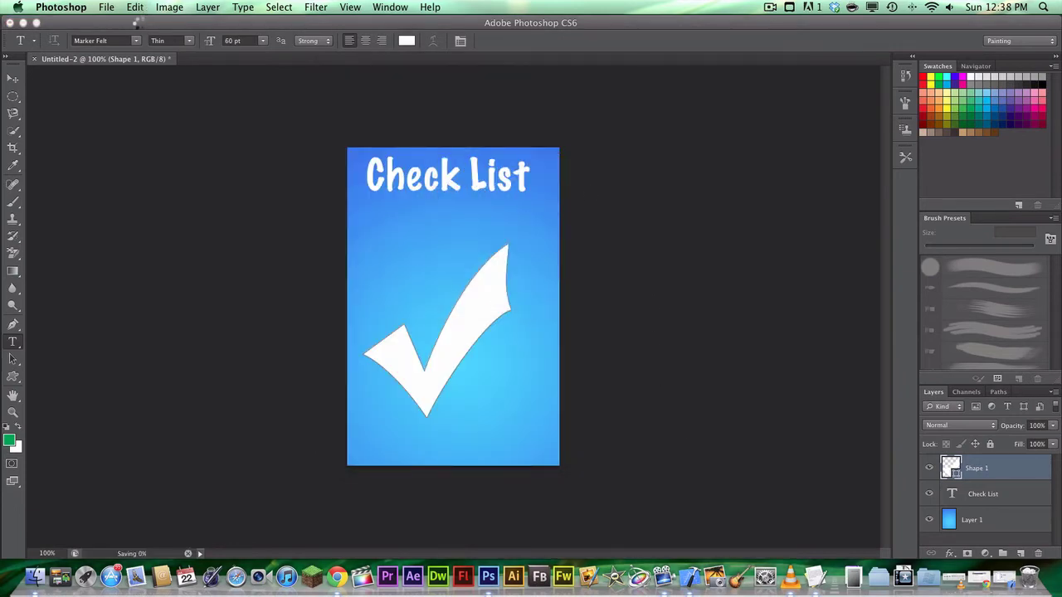
Step: In Xcode, choose tutorial luanch.png for the Check List target's empty Launch Images slot
double_click(138, 23)
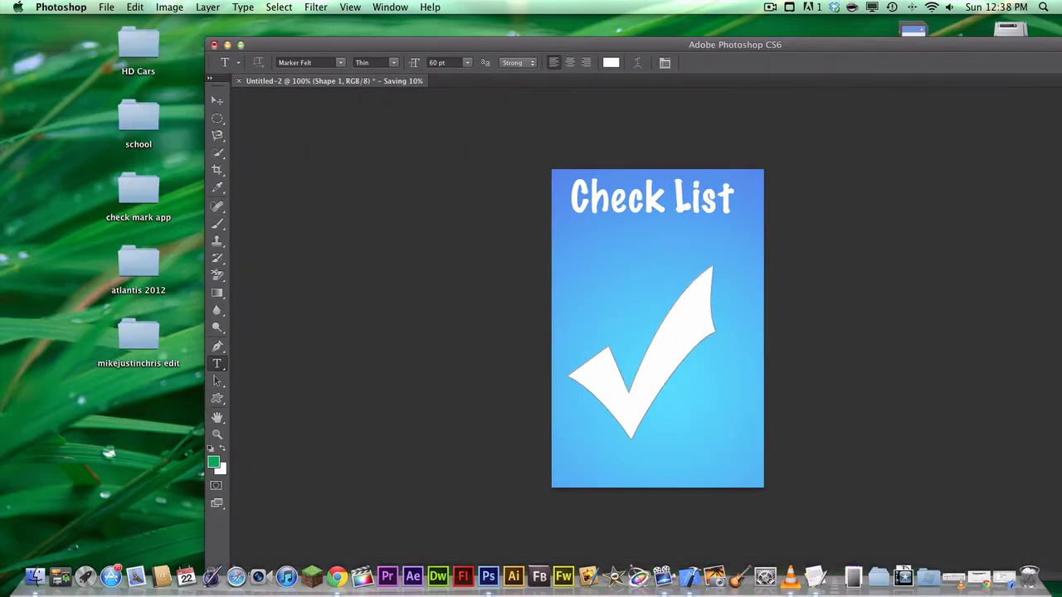
mouse_move(1061, 0)
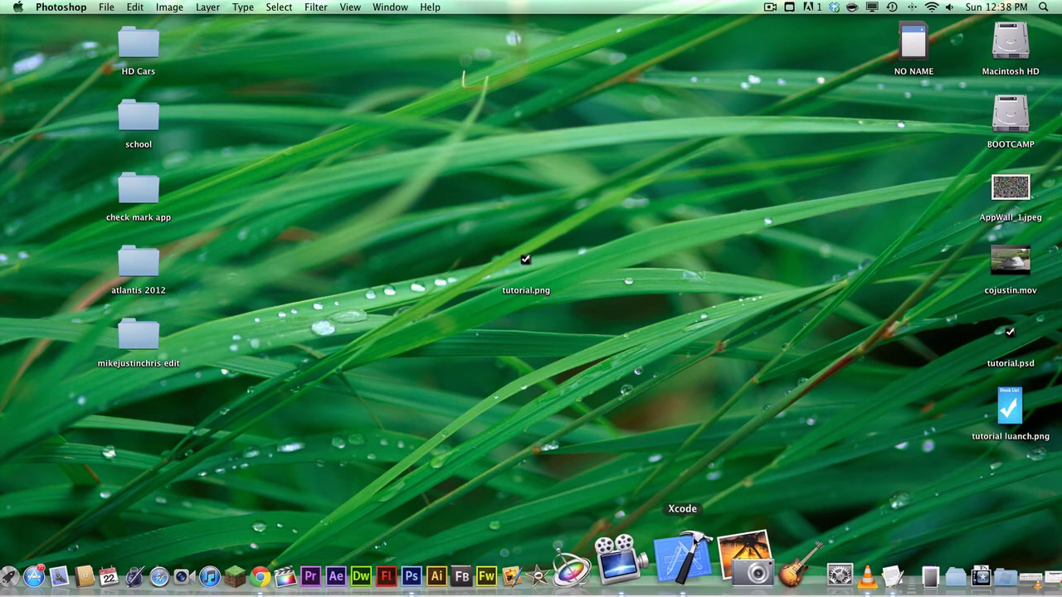
left_click(685, 541)
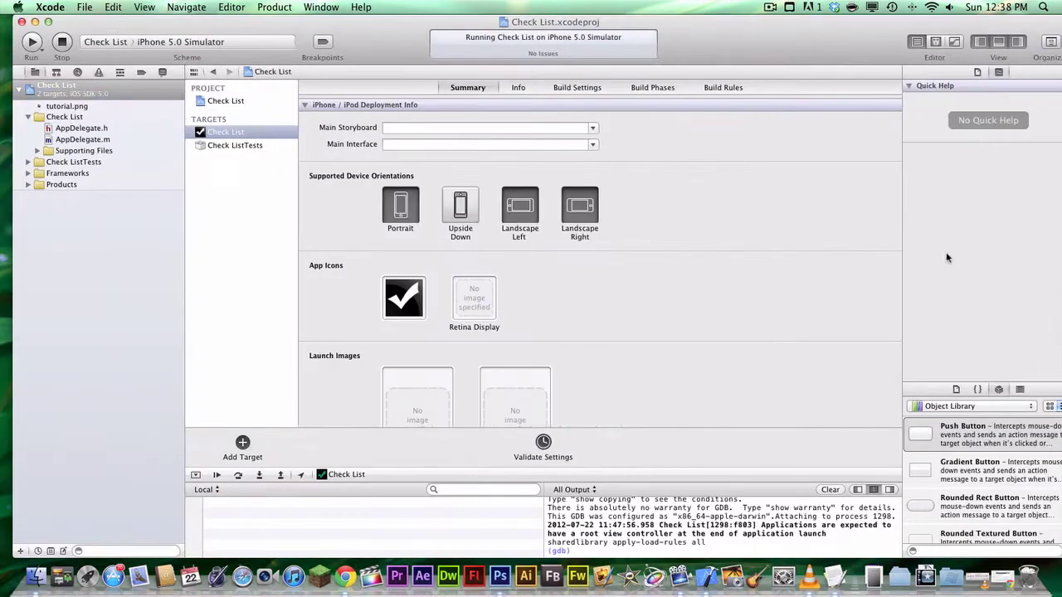
scroll(423, 363, "down", 3)
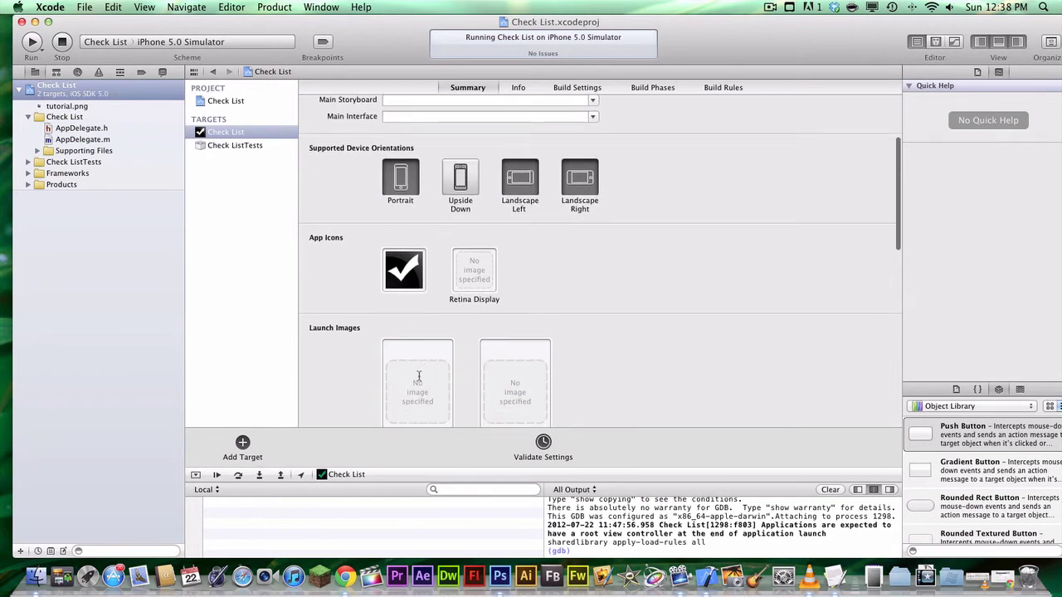
right_click(420, 378)
left_click(443, 375)
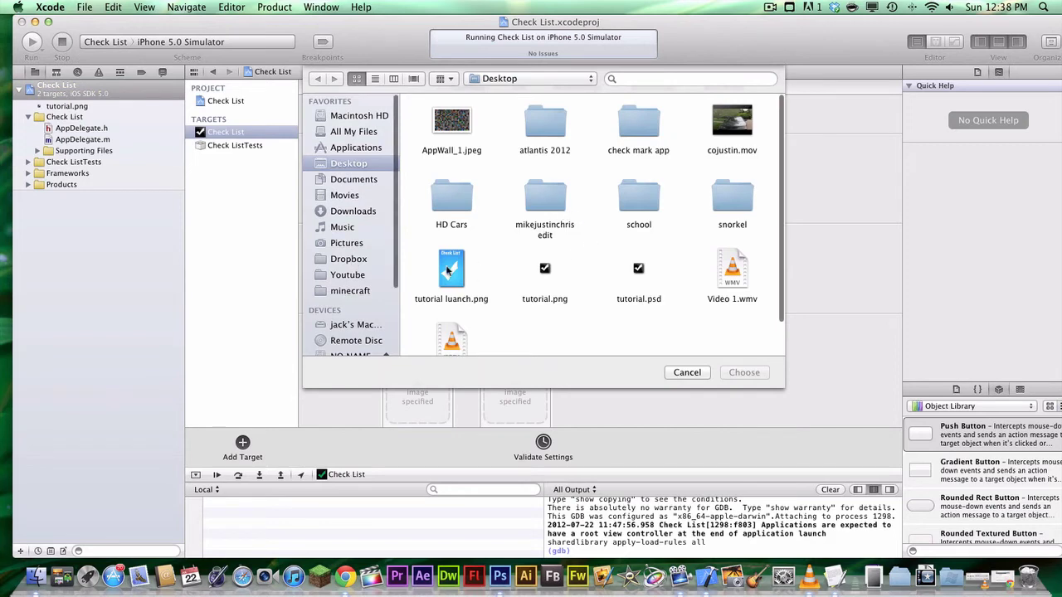
left_click(453, 266)
left_click(747, 373)
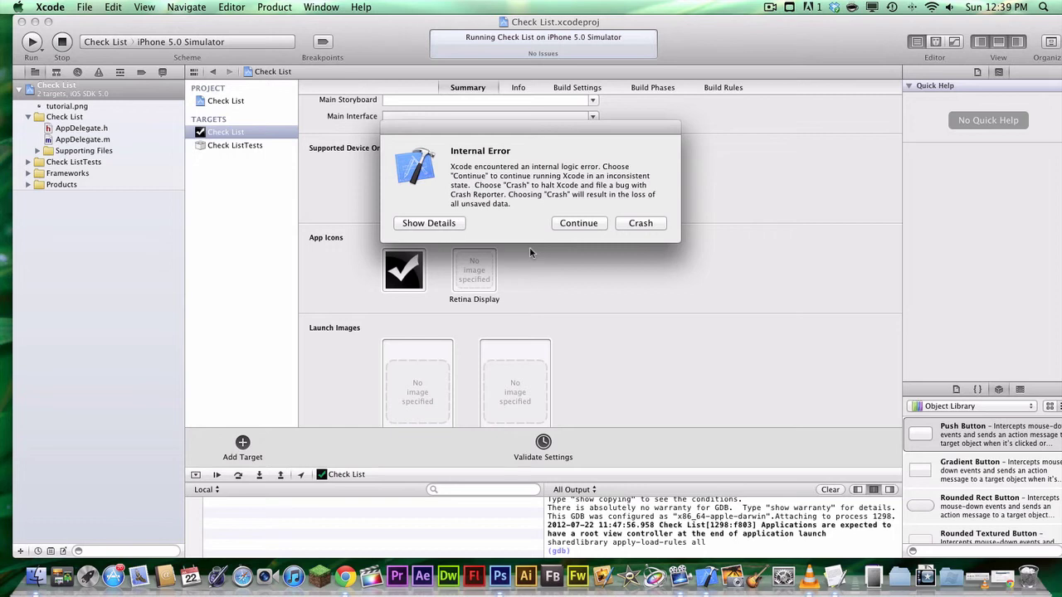
Step: Dismiss the Internal Error alert, check the launch image in the Summary pane, then switch to TextEdit
left_click(567, 226)
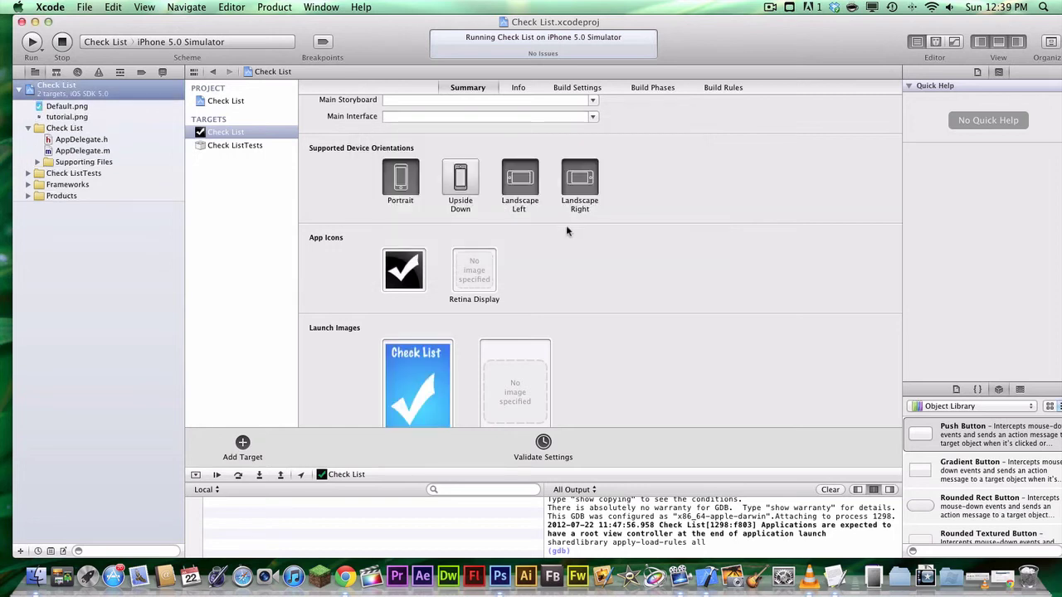
scroll(539, 277, "down", 3)
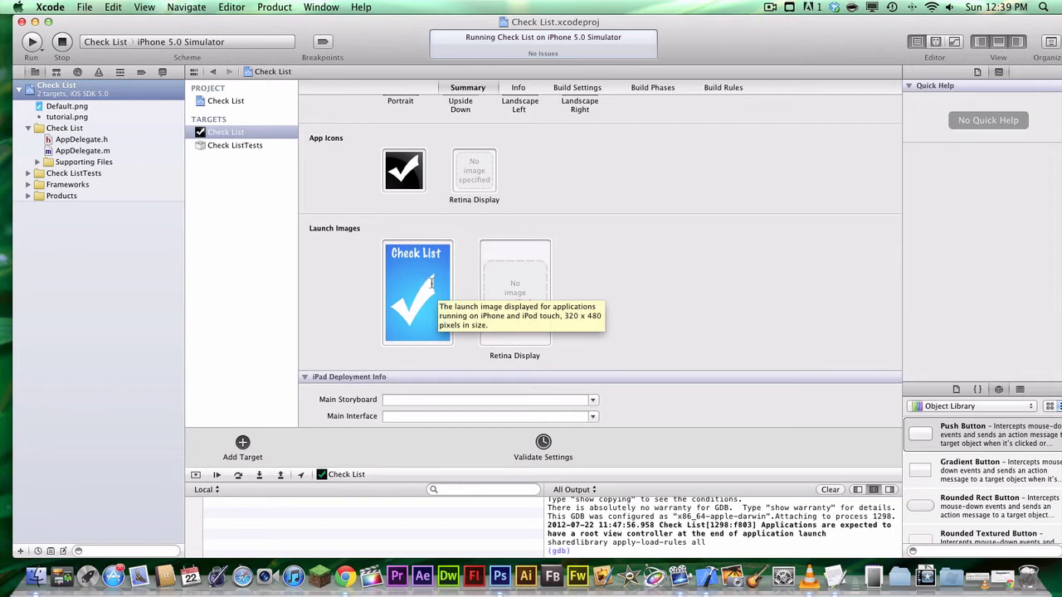
key("super+Tab")
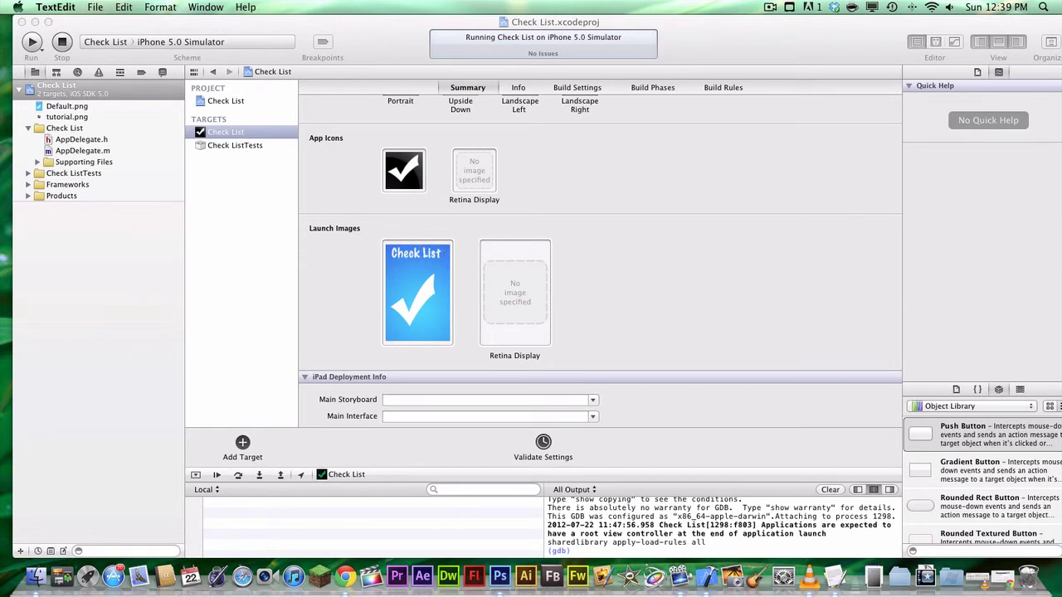
Step: Bring the TextEdit size notes into view, mark 640x960 retina, then slide the window off screen
left_click_drag(1061, 122, 745, 122)
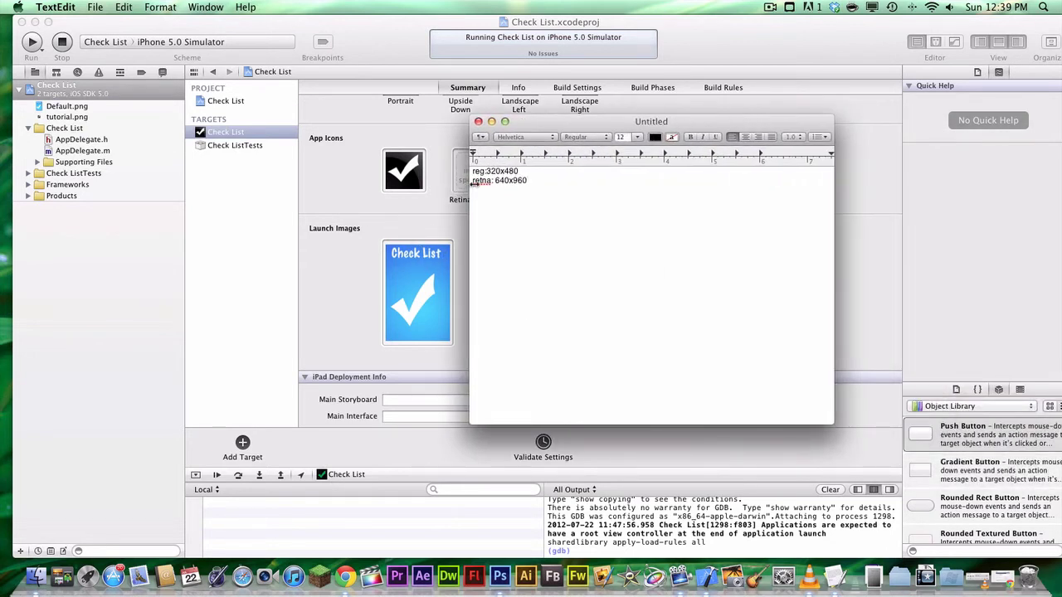
double_click(535, 180)
left_click(535, 180)
left_click_drag(633, 121, 1061, 122)
scroll(543, 415, "down", 10)
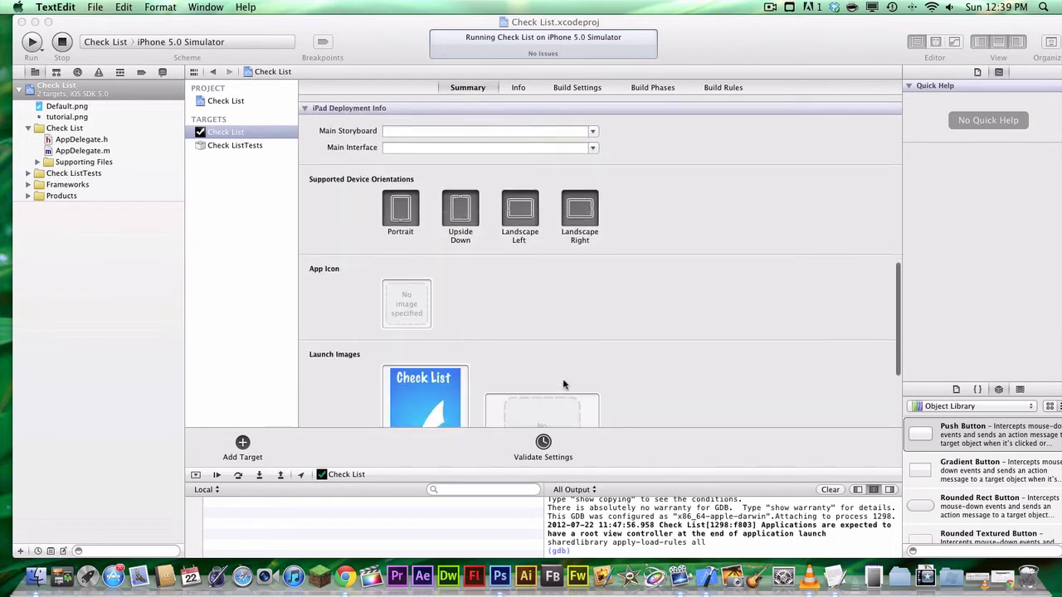
scroll(563, 381, "down", 2)
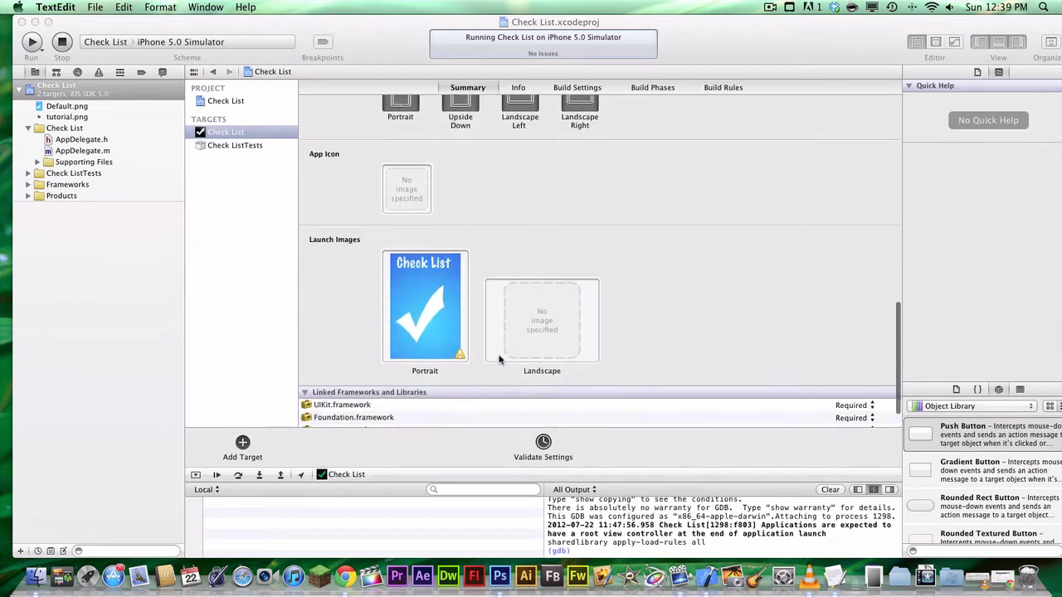
left_click(461, 355)
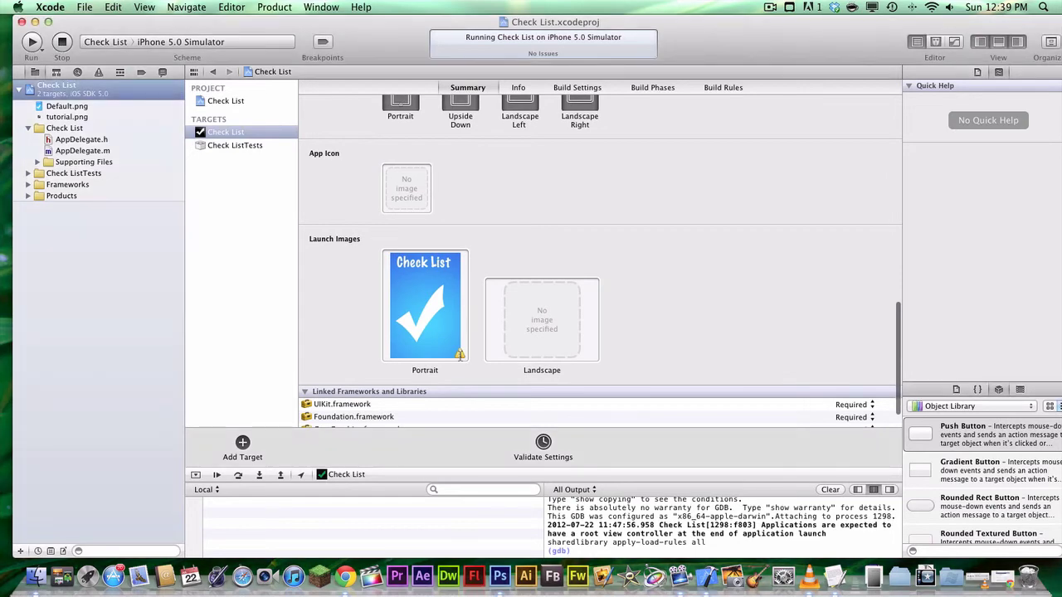
scroll(463, 356, "up", 6)
scroll(464, 357, "up", 2)
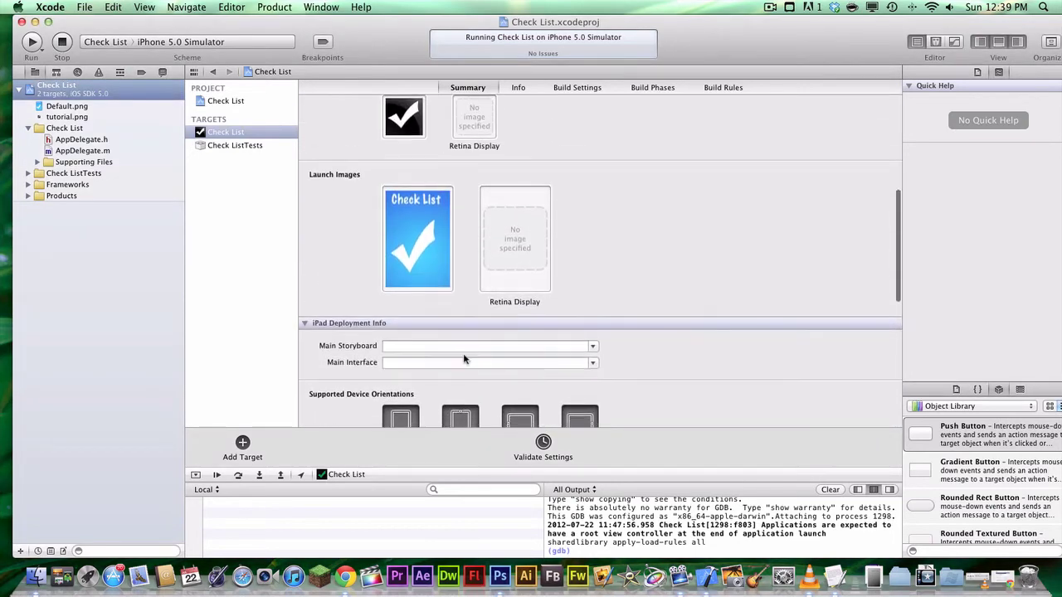
scroll(468, 383, "down", 4)
scroll(461, 399, "down", 3)
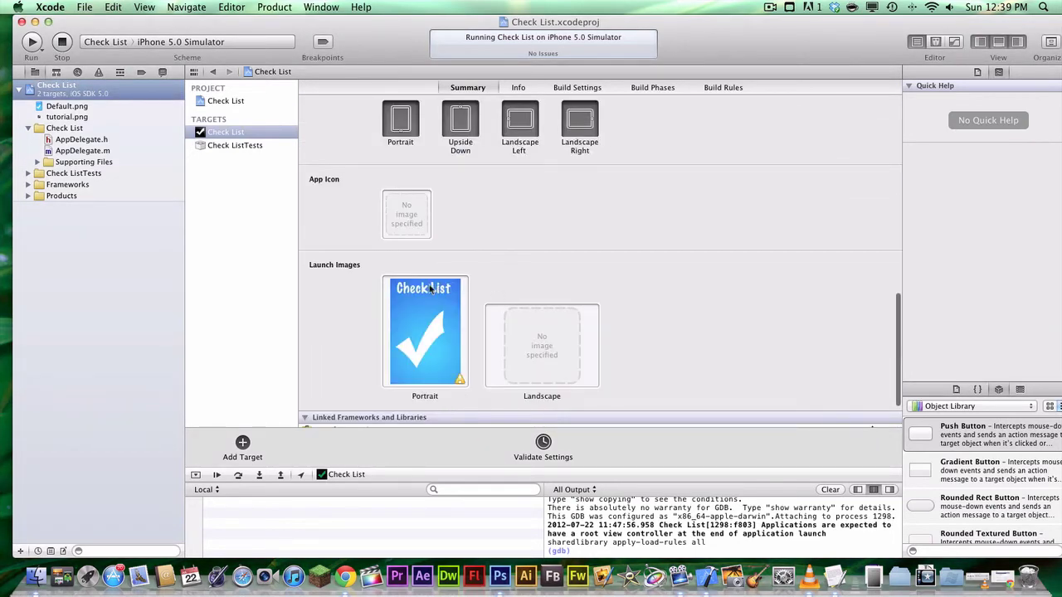
scroll(446, 305, "down", 2)
right_click(446, 305)
left_click(598, 223)
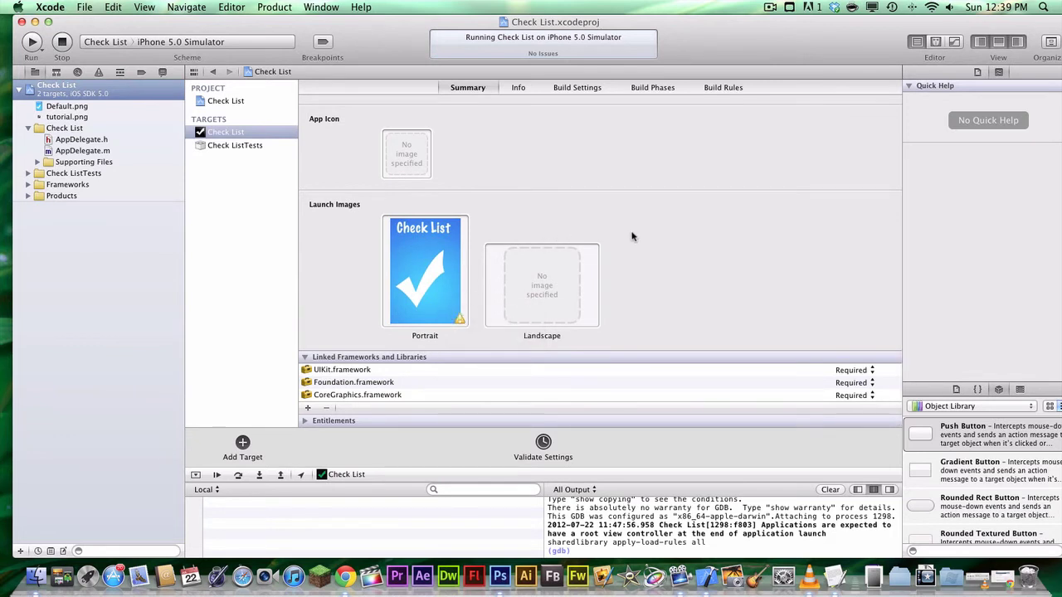
scroll(392, 197, "up", 10)
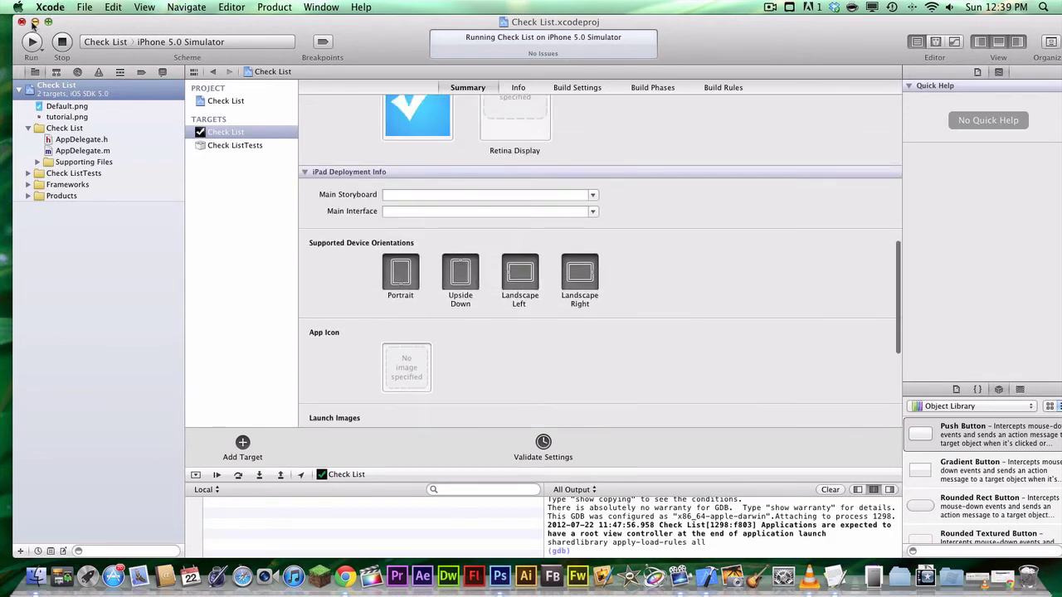
scroll(392, 198, "up", 2)
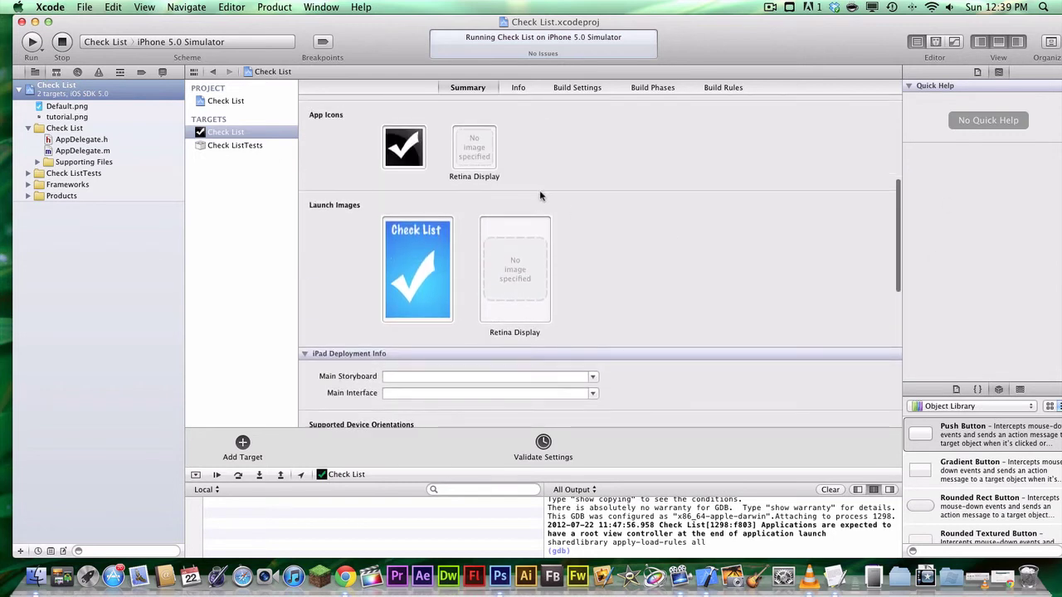
scroll(539, 190, "up", 3)
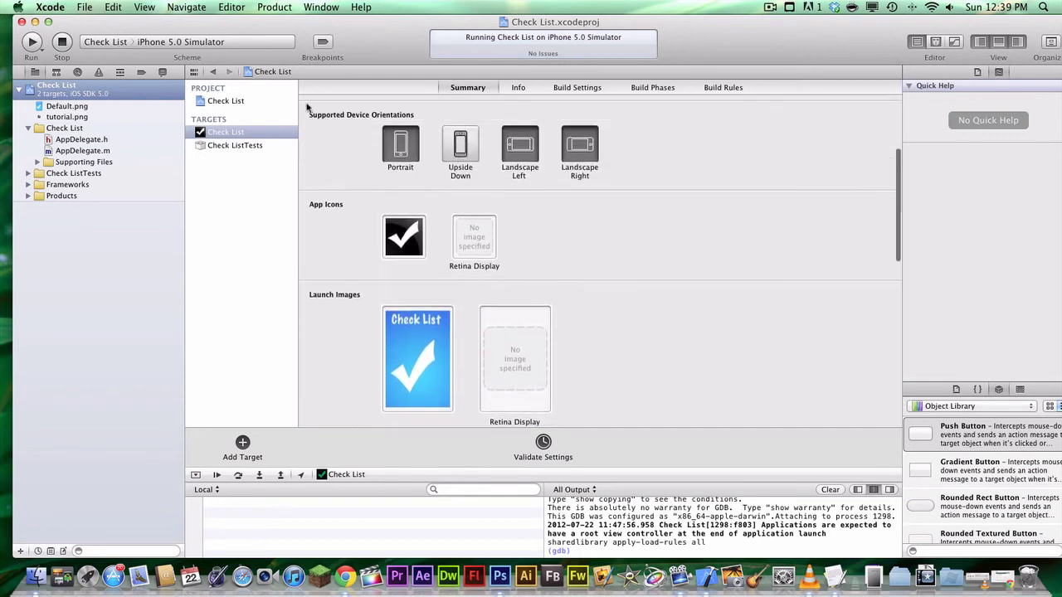
Step: Stop and rebuild Check List, then return the simulator to its home screen
left_click(62, 43)
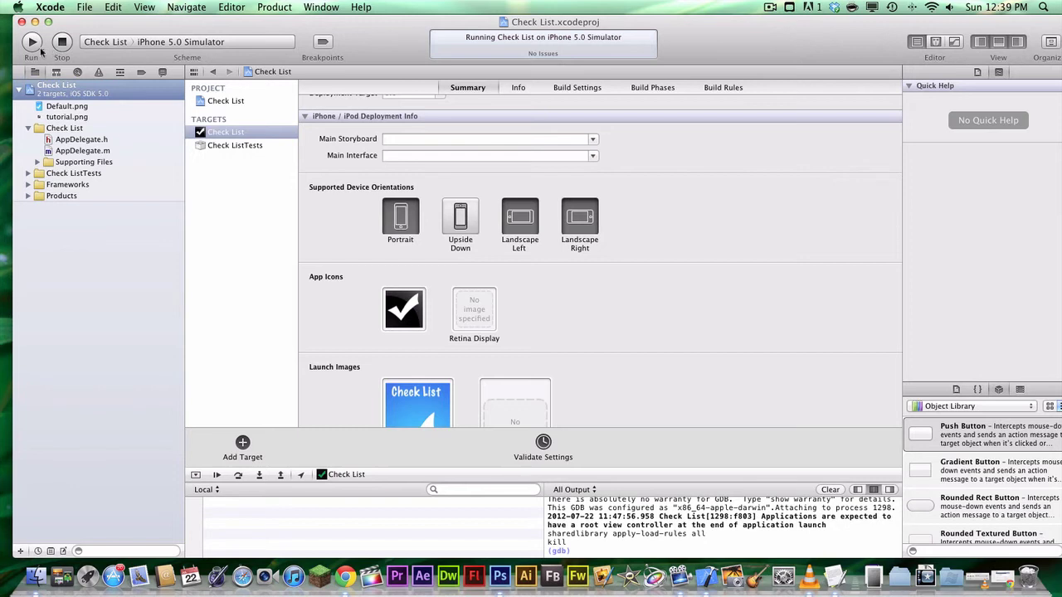
left_click(37, 45)
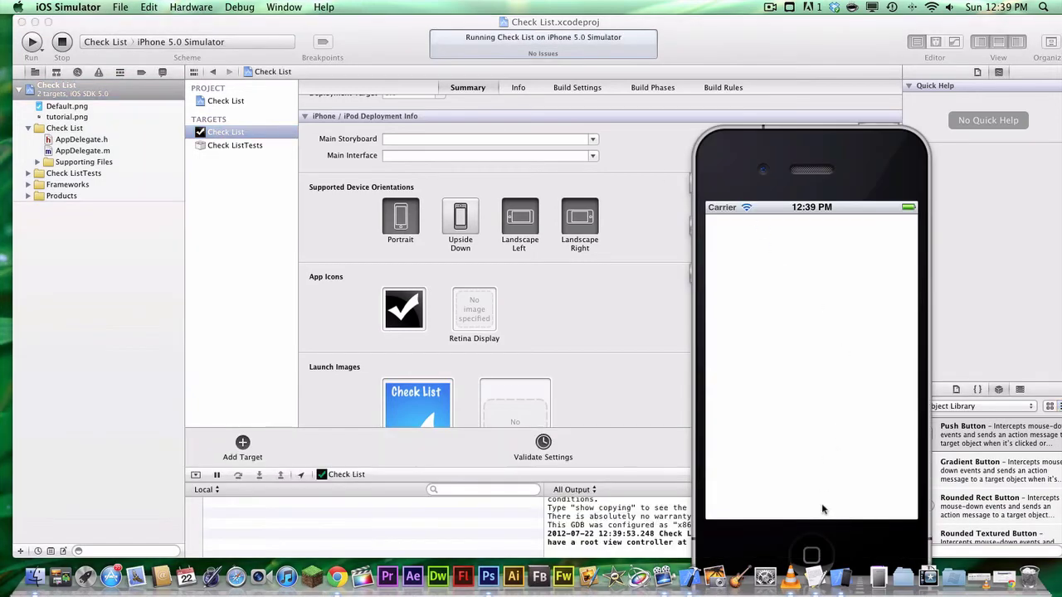
left_click(813, 554)
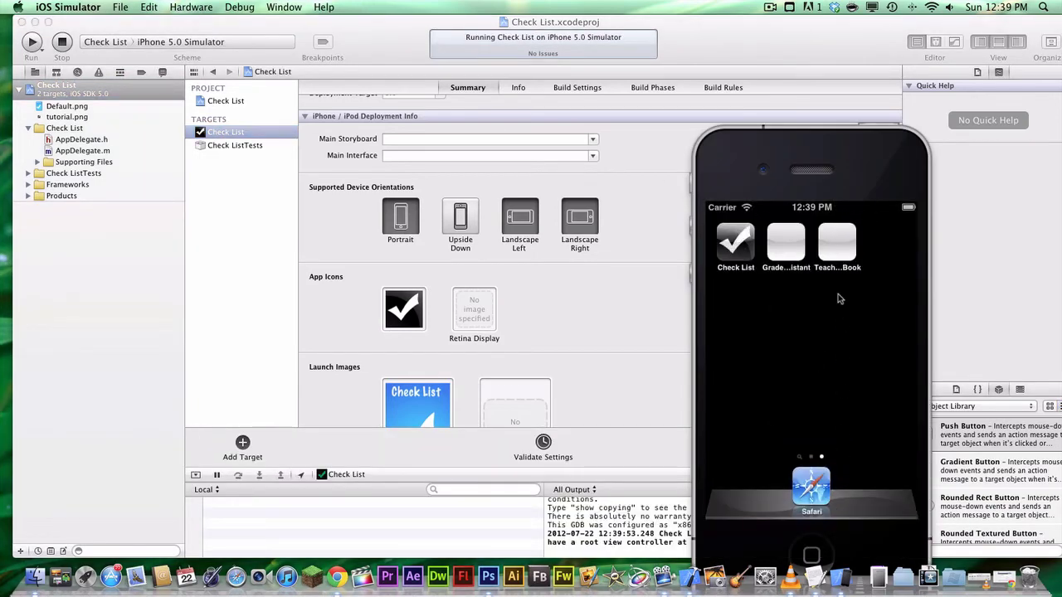
left_click_drag(841, 154, 744, 91)
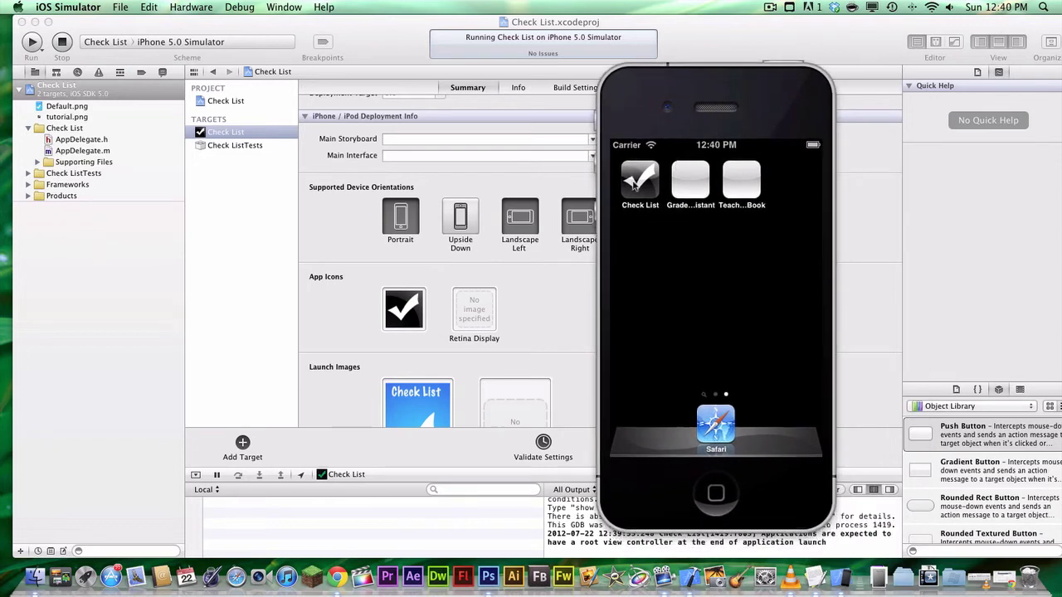
Step: Launch Check List three times from the home screen to view its blue checkmark launch image
left_click(646, 179)
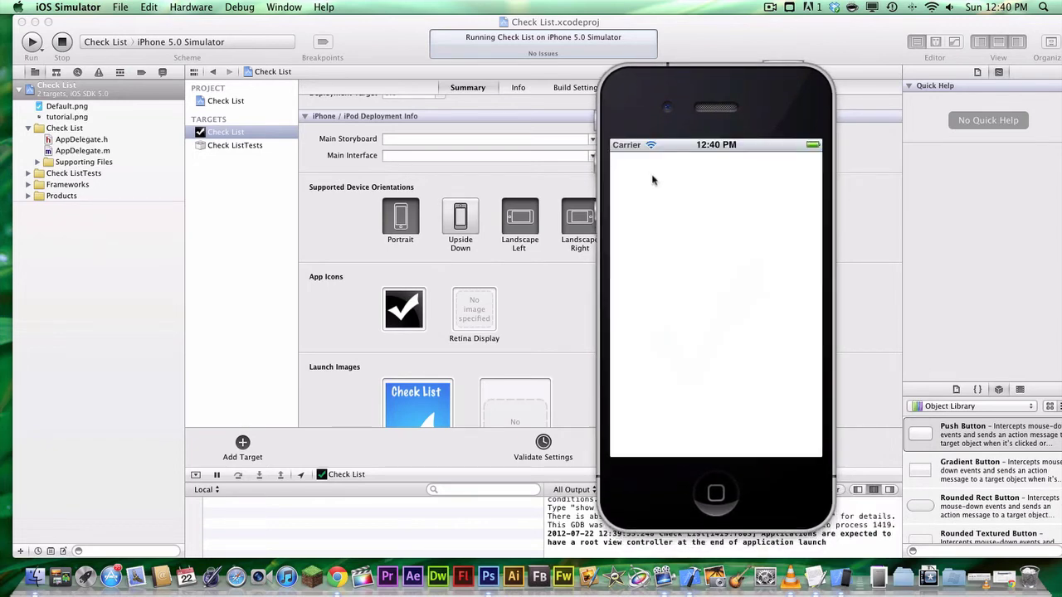
left_click(718, 492)
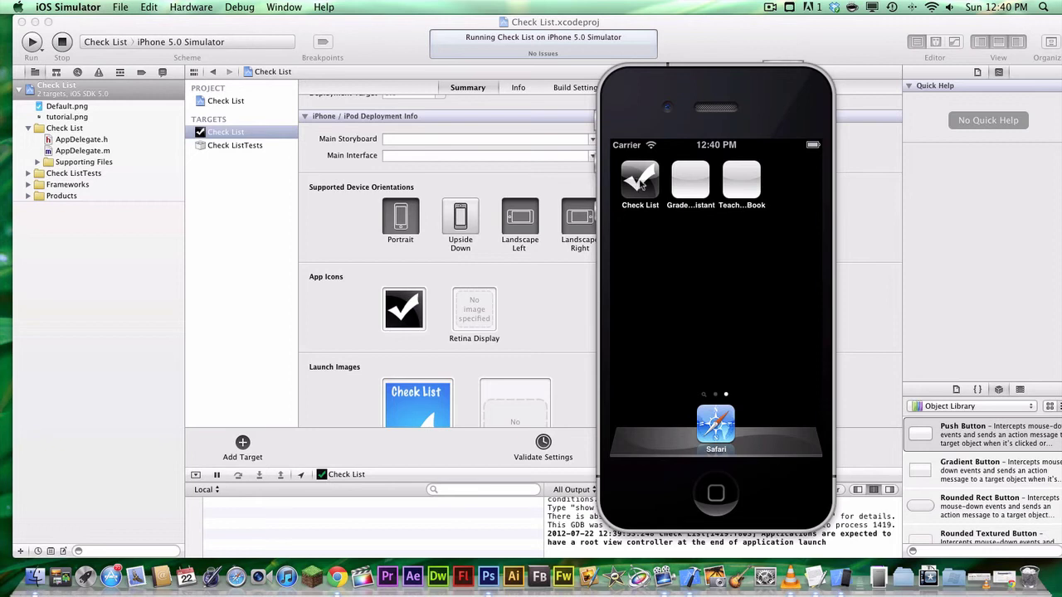
left_click(641, 187)
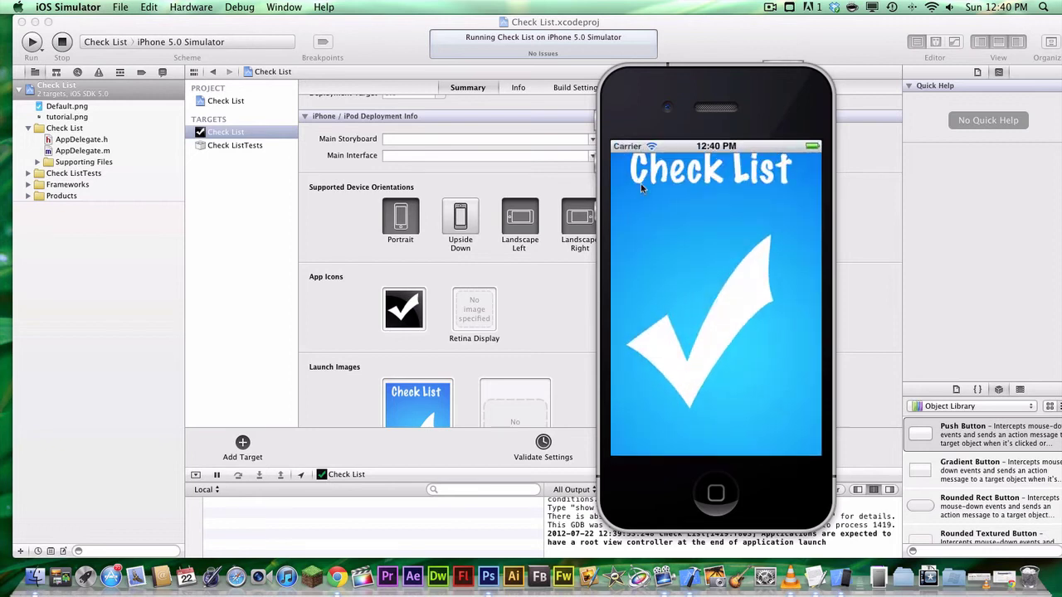
left_click(717, 490)
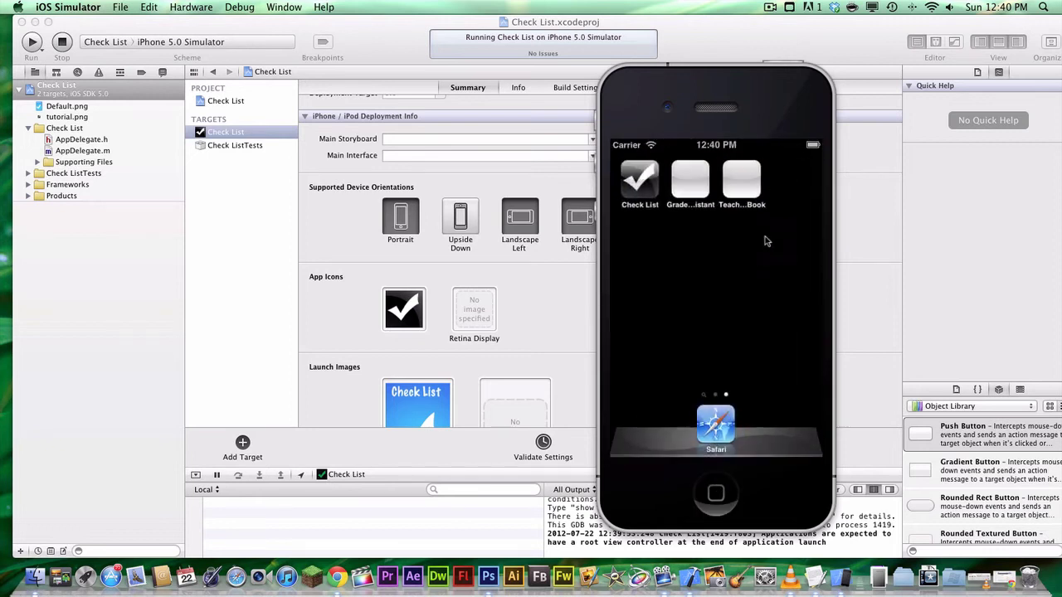
left_click(640, 191)
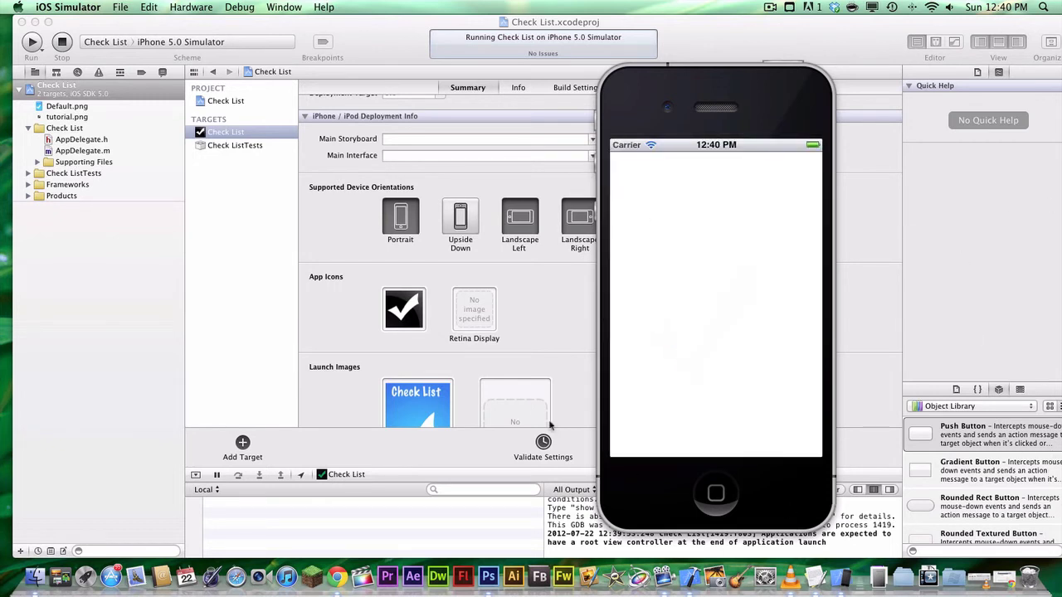
right_click(855, 568)
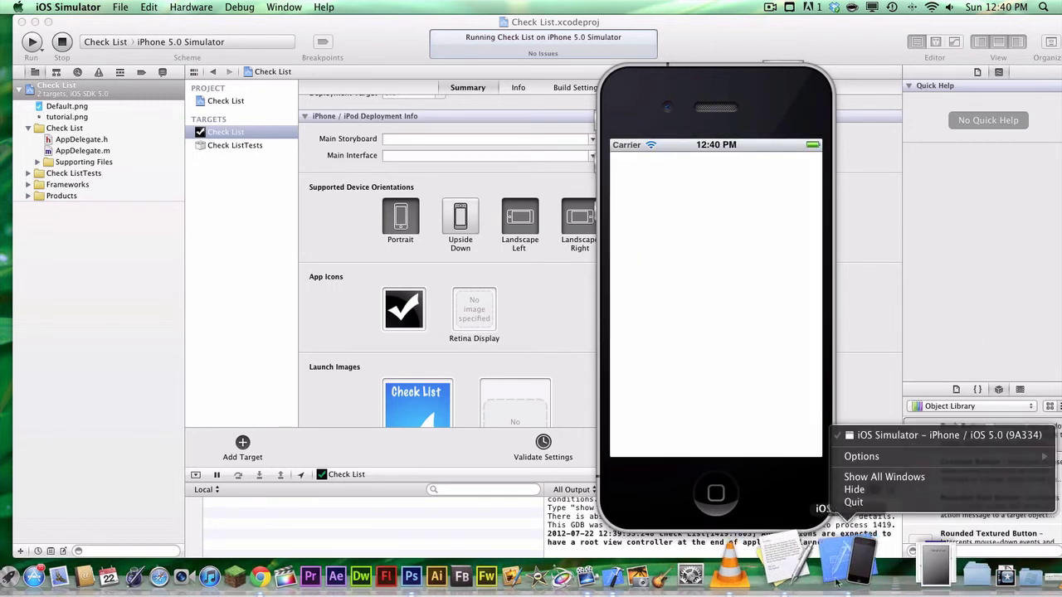
Step: Quit iOS Simulator from the Dock, minimize the Xcode project, and bring Photoshop forward
left_click(863, 503)
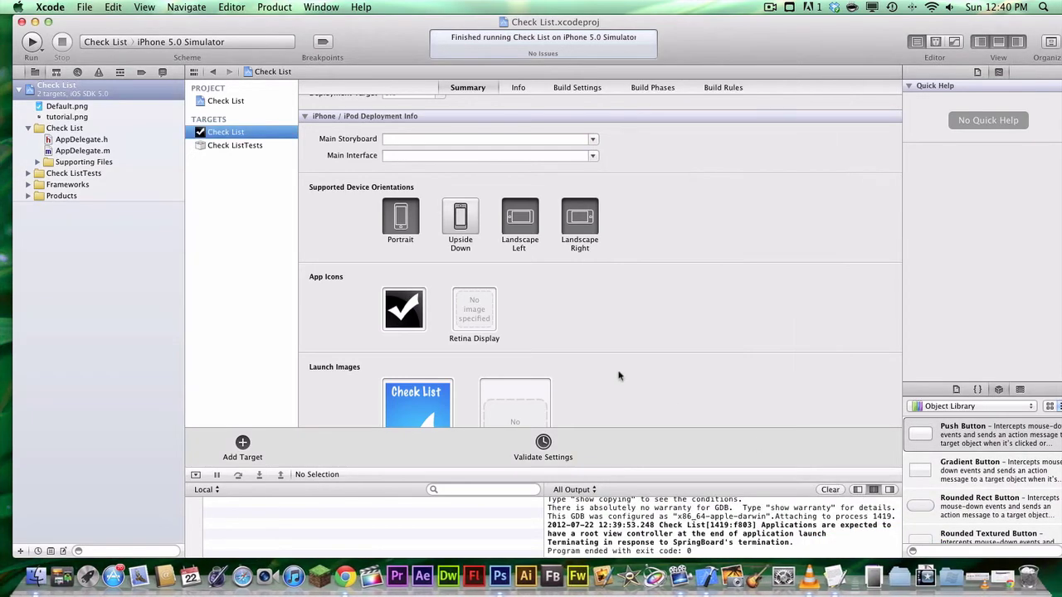
scroll(611, 355, "down", 1)
scroll(611, 350, "down", 2)
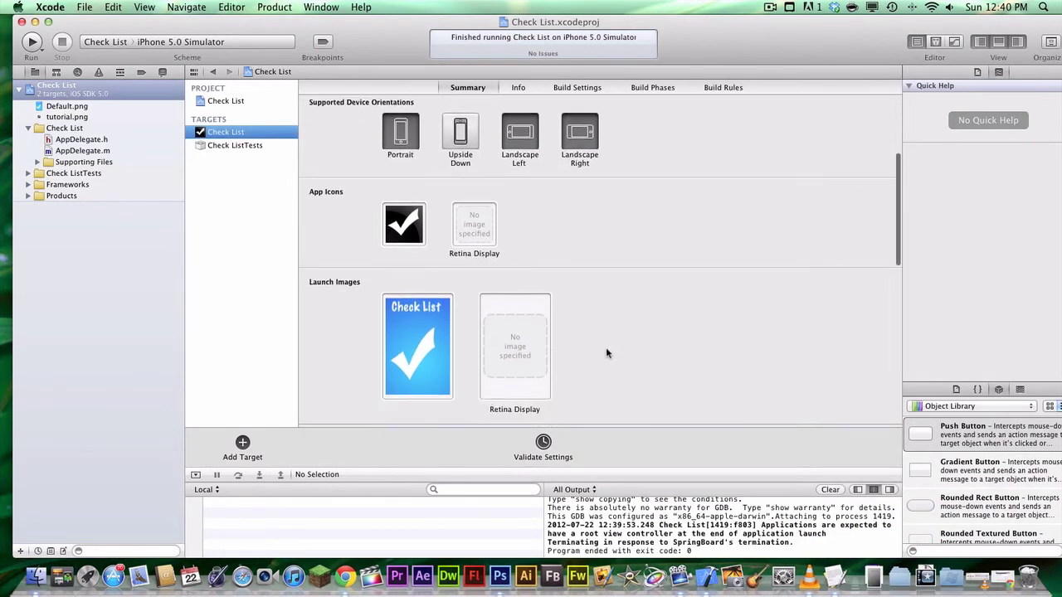
scroll(598, 350, "down", 2)
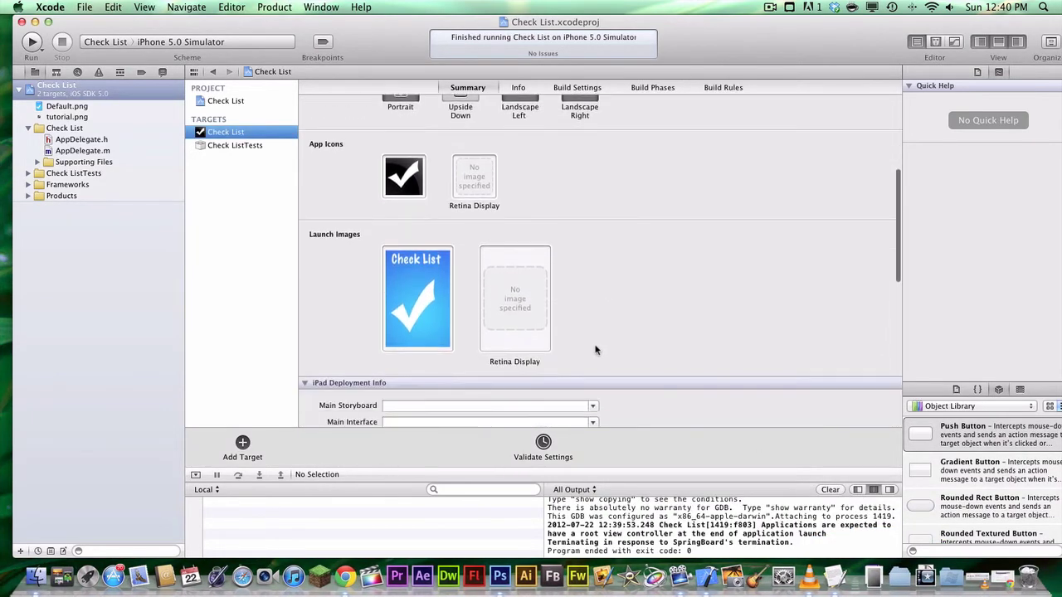
left_click(34, 23)
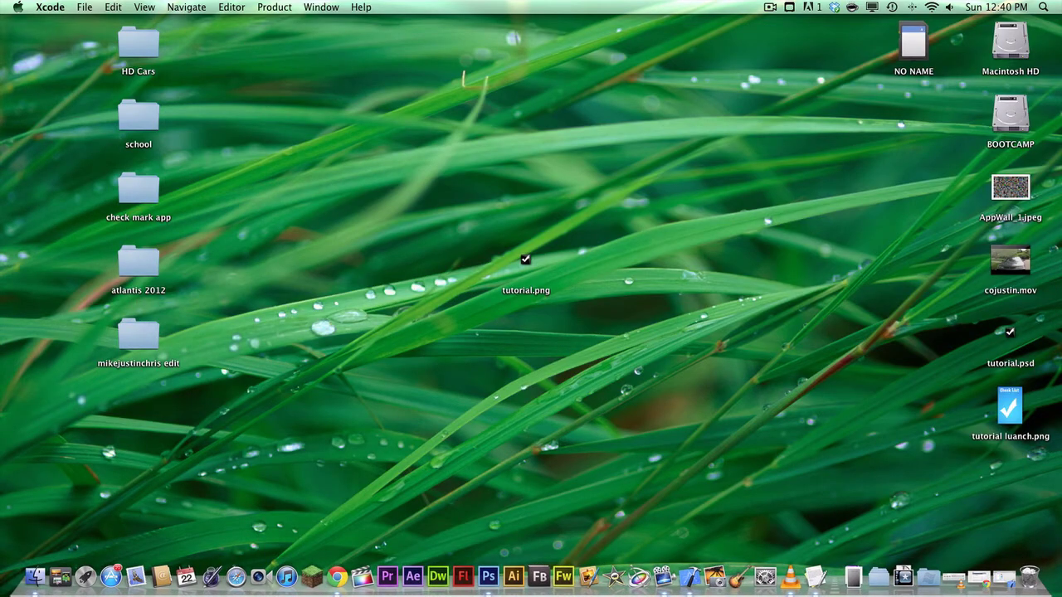
key("super+Tab")
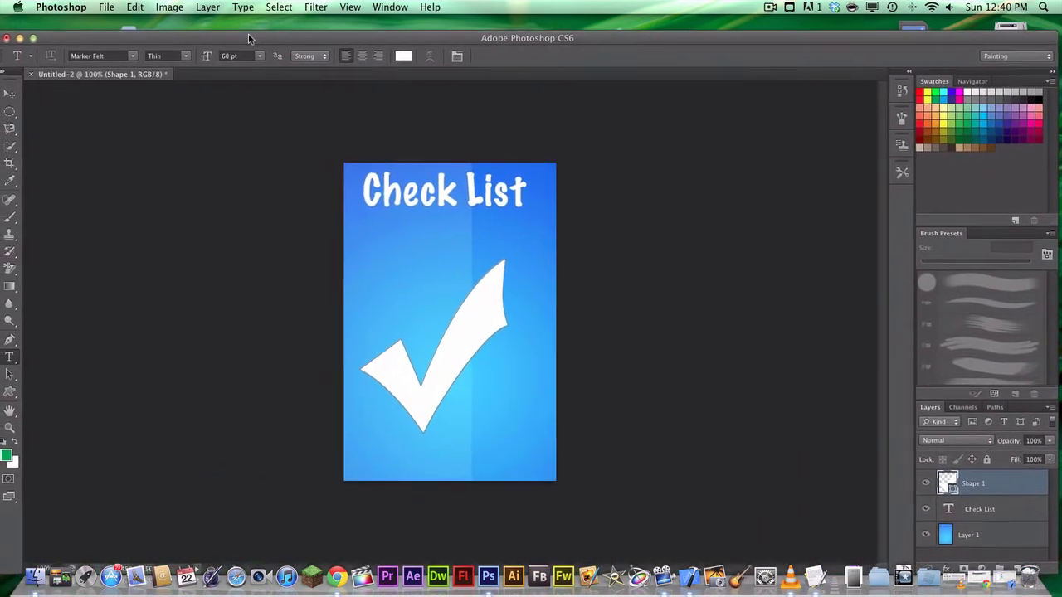
Step: Create a new transparent document sized 640 × 960 pixels
left_click(107, 7)
left_click(116, 23)
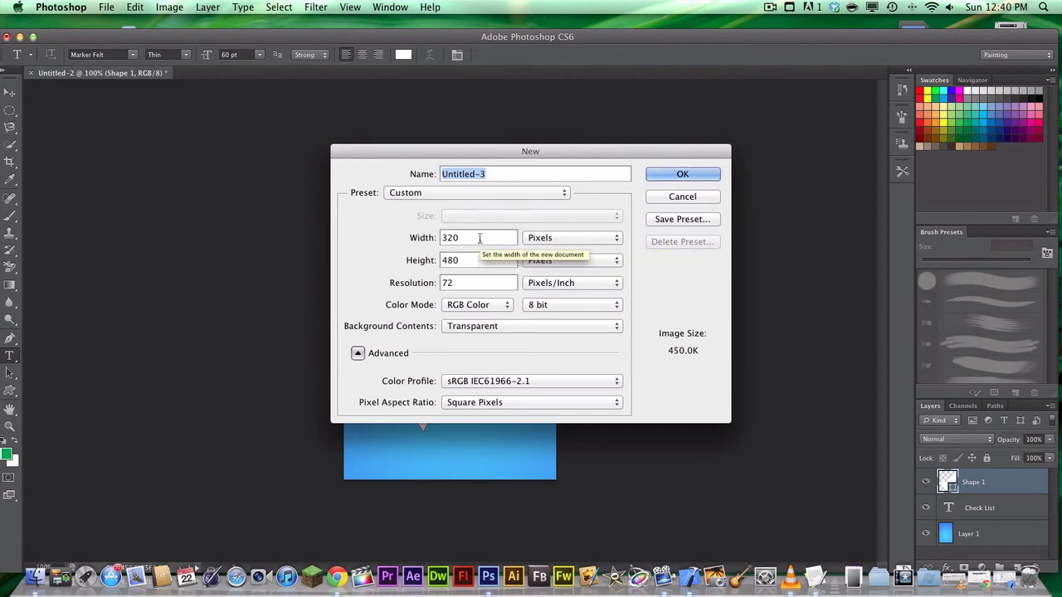
left_click_drag(482, 238, 394, 238)
type("640")
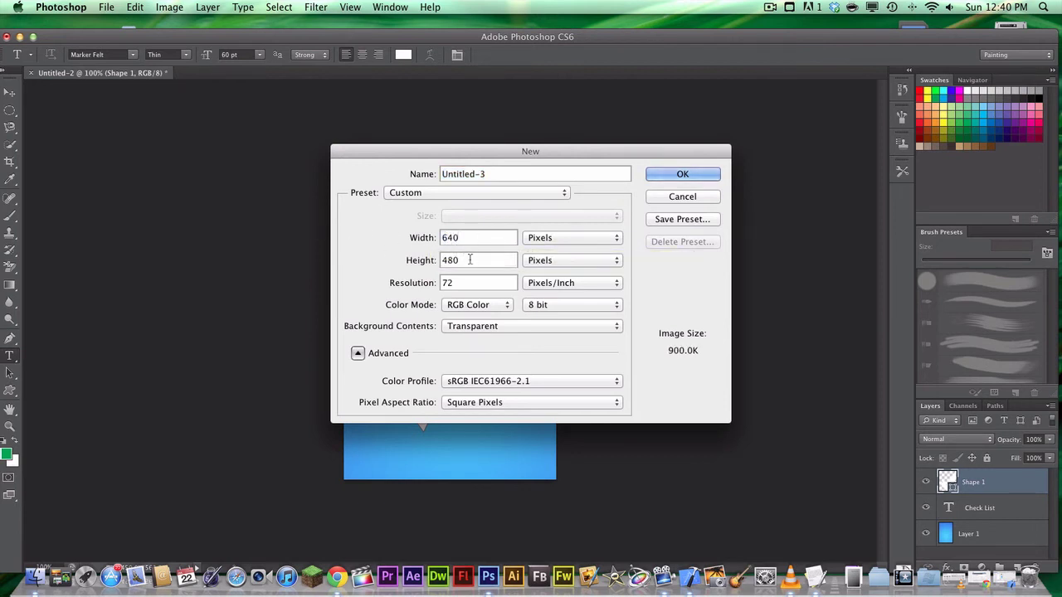
left_click_drag(470, 260, 382, 263)
type("960")
left_click(682, 174)
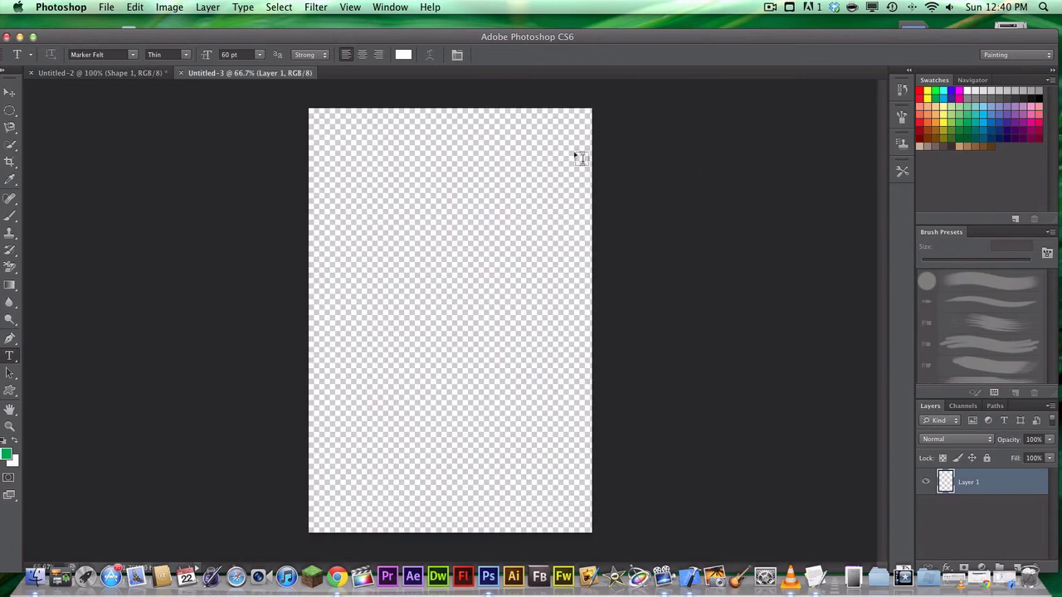
Step: Fill the canvas with a blue gradient and start a Wide-style text line near the top
left_click(10, 284)
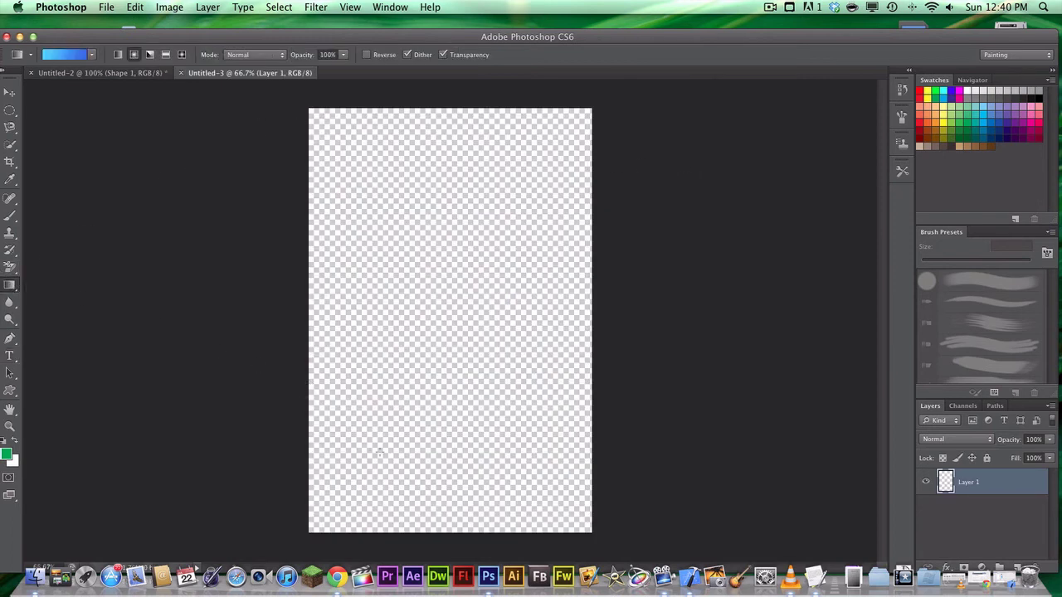
left_click_drag(346, 460, 726, 161)
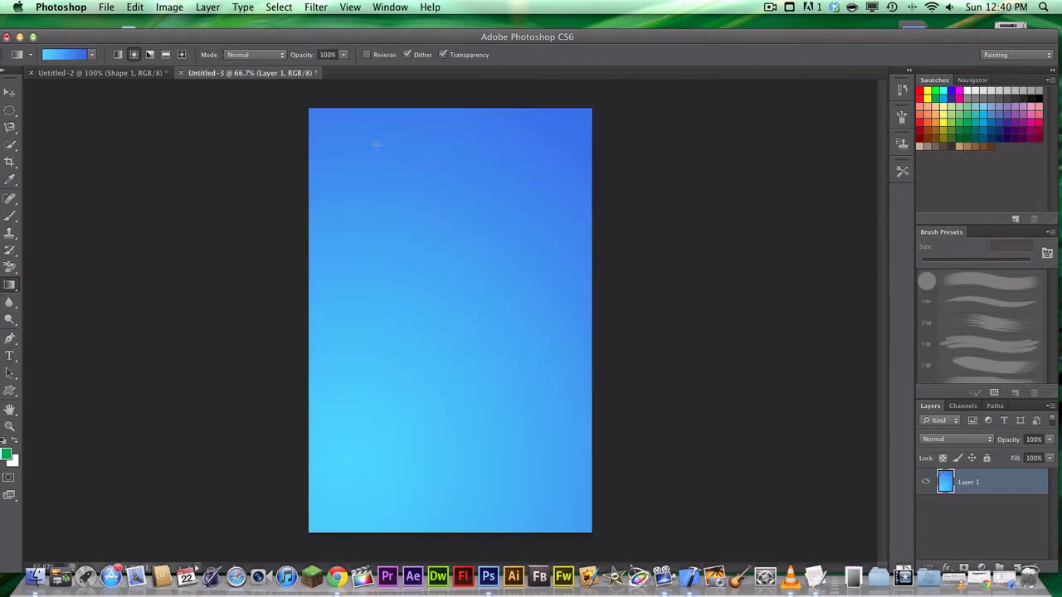
left_click(10, 355)
left_click(349, 126)
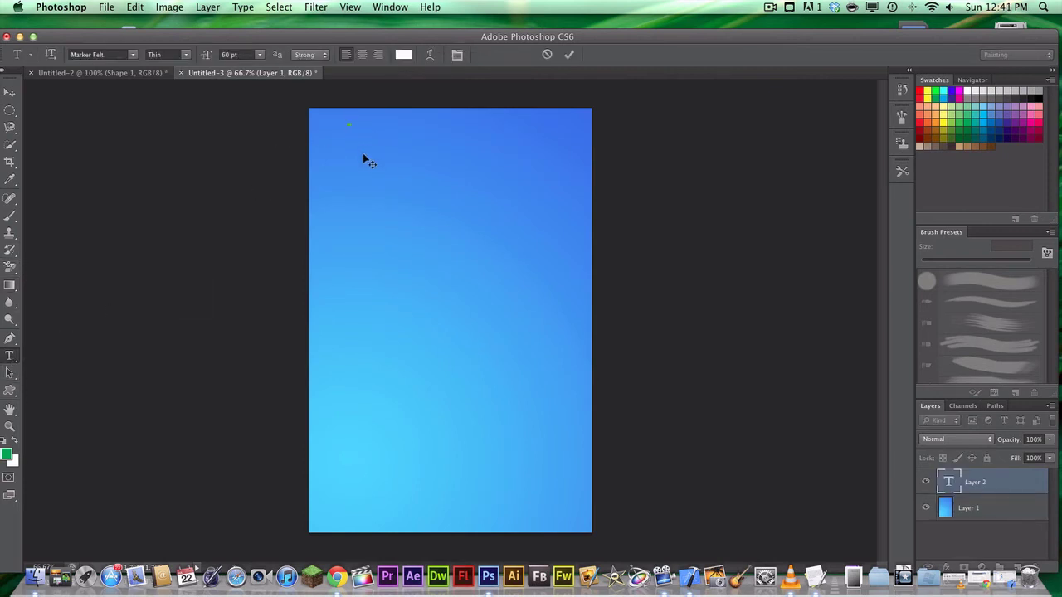
left_click(191, 56)
left_click(190, 58)
Step: Type the 'Check List' title, centre it near the top, and commit it
type("hr")
key("BackSpace")
key("BackSpace")
type("Check")
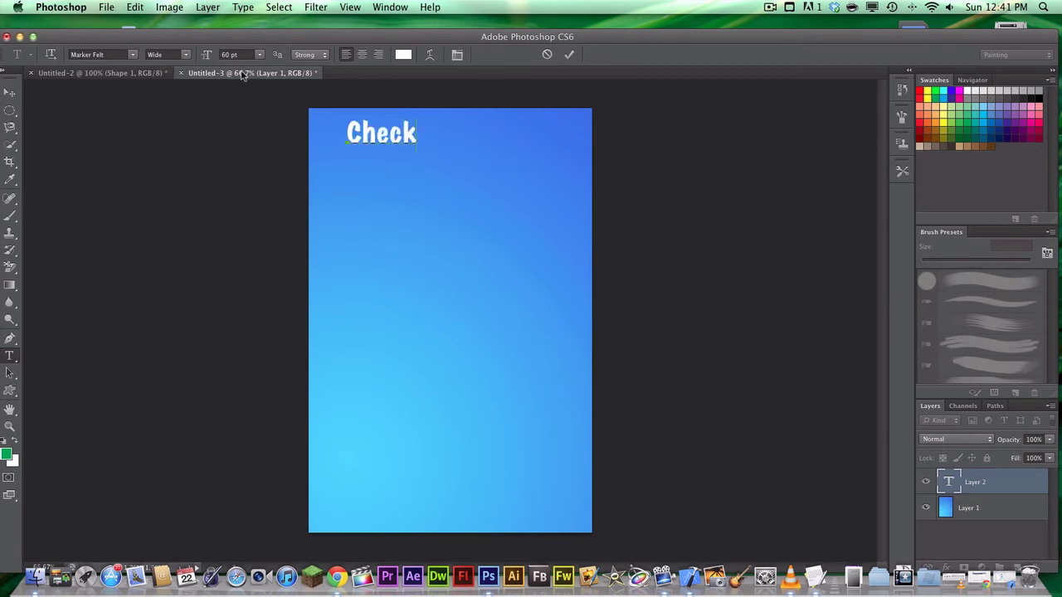
type(" List")
left_click_drag(406, 190, 436, 199)
left_click(569, 54)
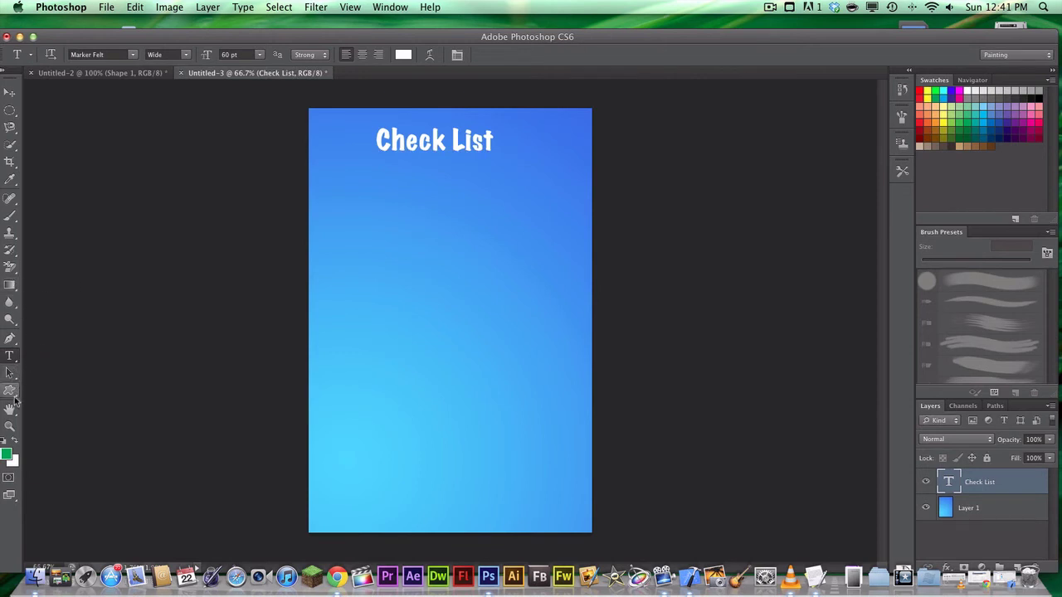
Step: Draw a large white checkmark custom shape below the title and nudge it into place
left_click(10, 390)
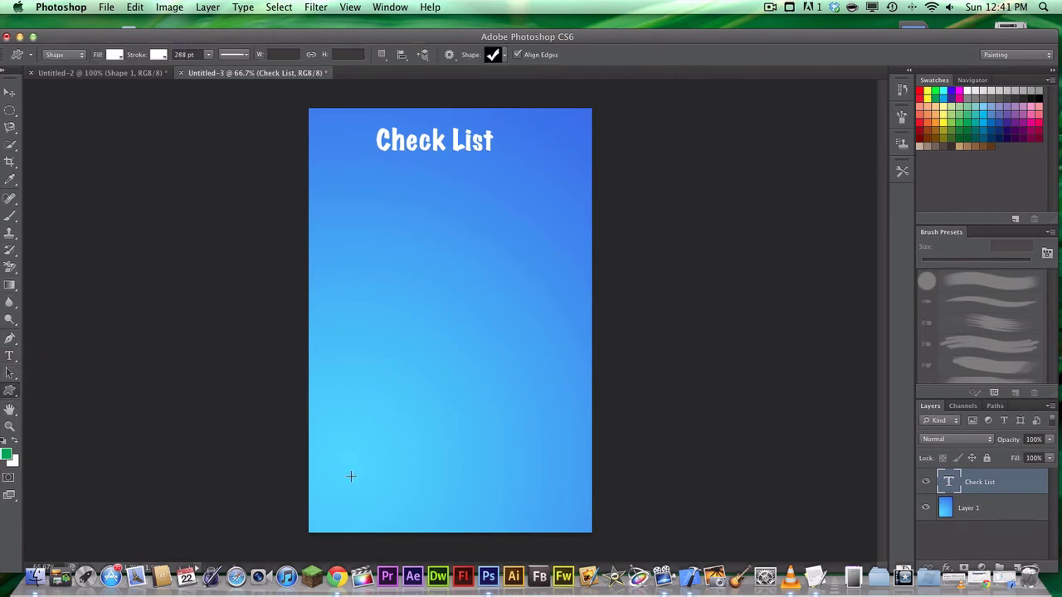
left_click(519, 54)
left_click(246, 57)
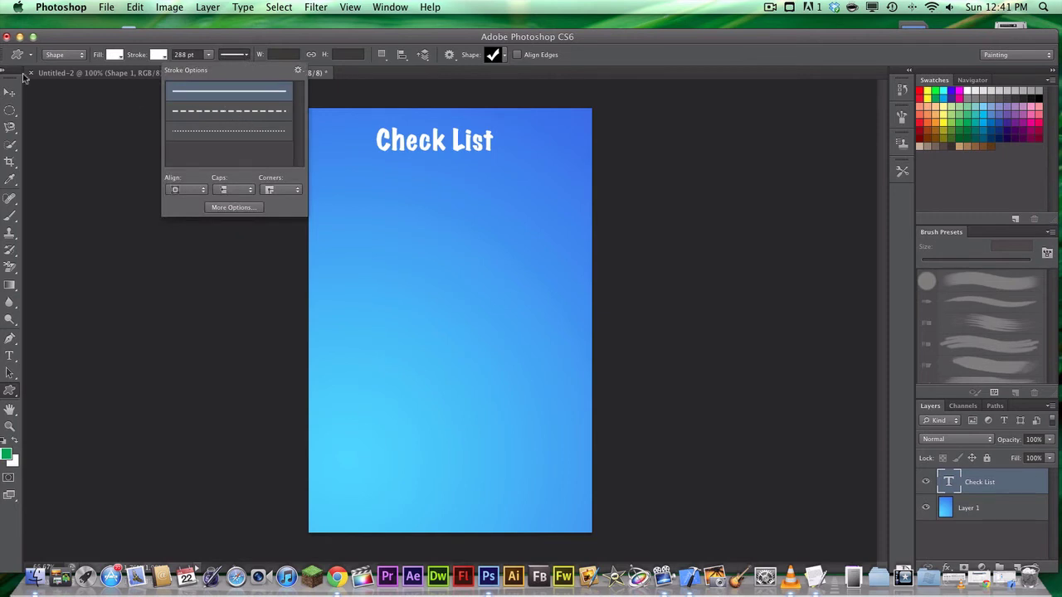
left_click(75, 118)
left_click(488, 304)
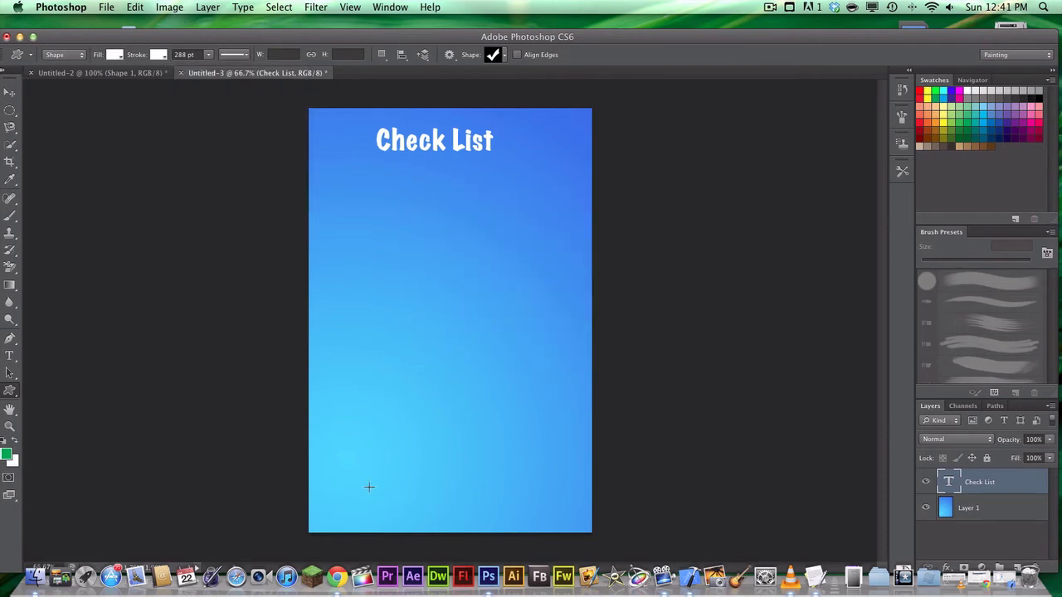
left_click_drag(360, 493, 540, 246)
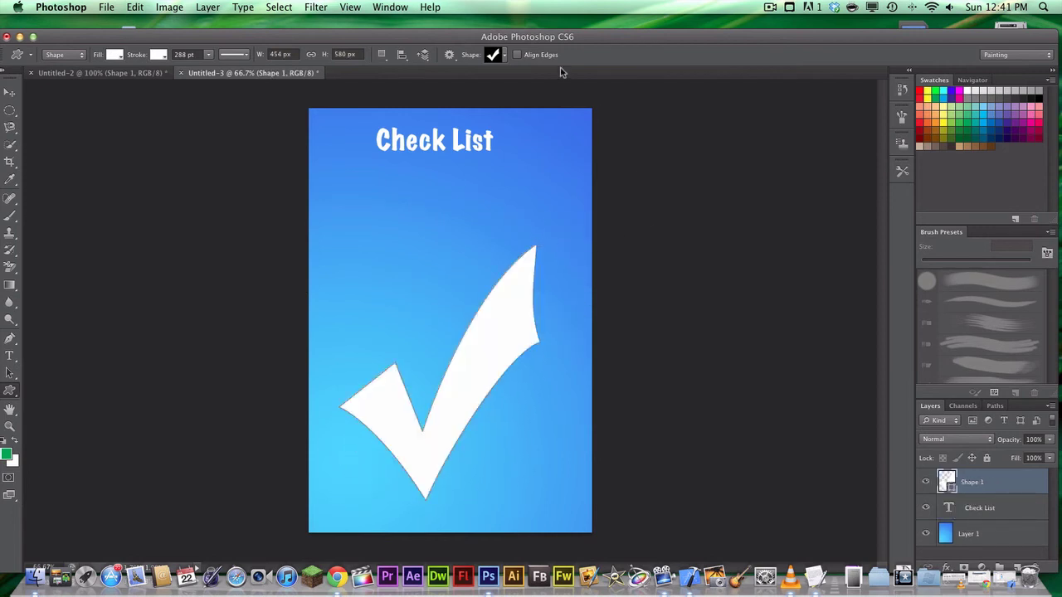
left_click(10, 93)
left_click_drag(456, 141, 502, 148)
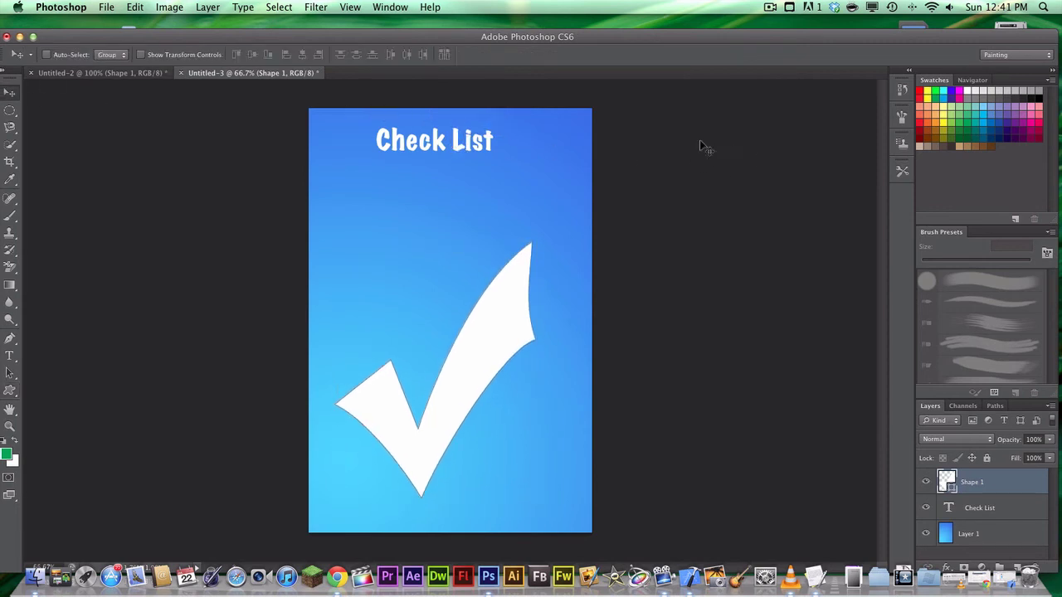
Step: Save Untitled-3 to the Desktop in PNG format with the default PNG options
left_click(100, 7)
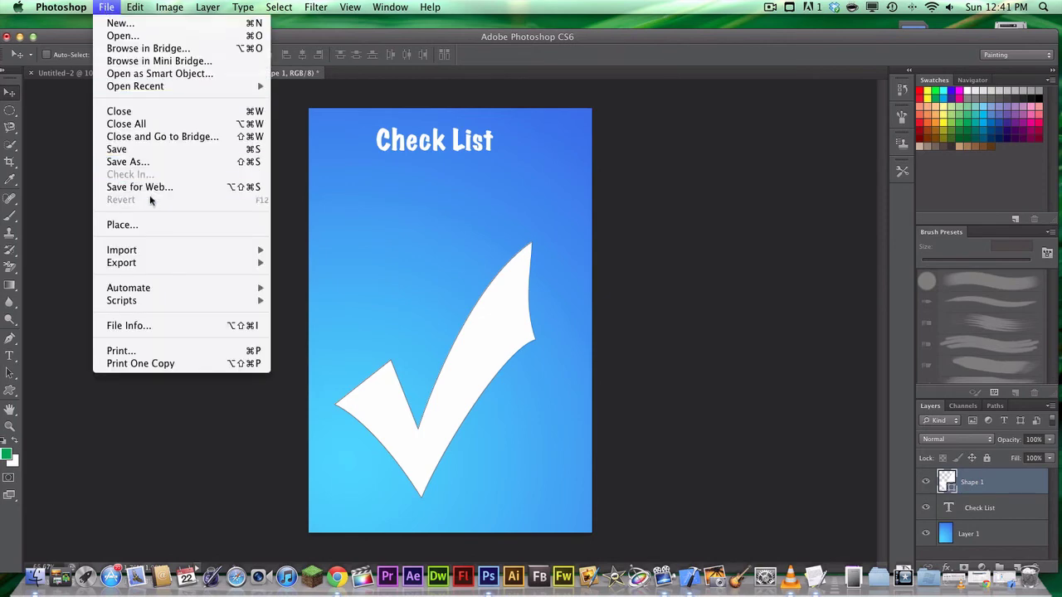
left_click(154, 164)
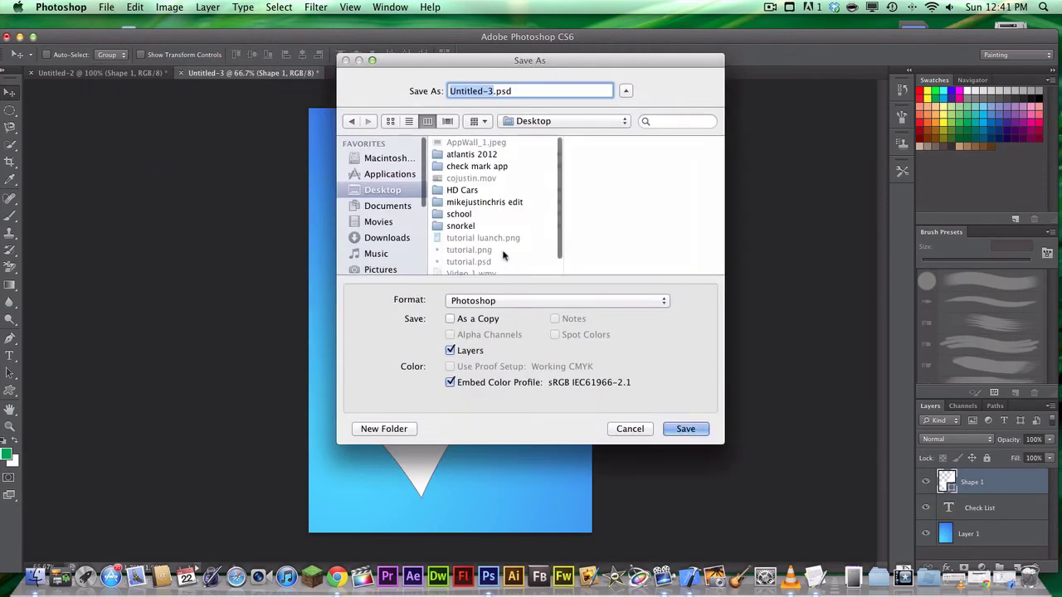
left_click(528, 302)
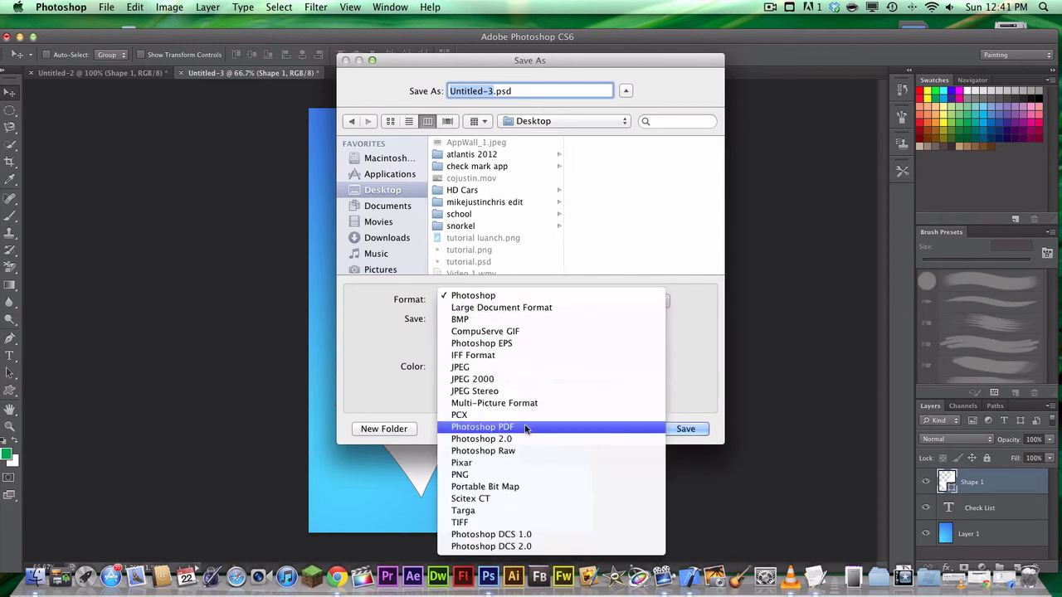
left_click(459, 476)
left_click(691, 431)
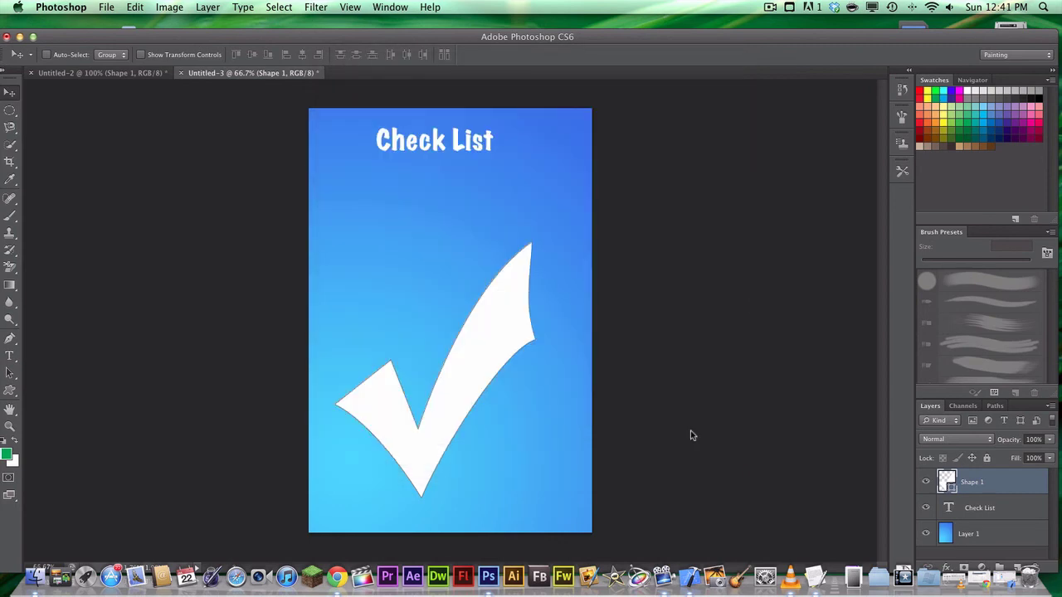
left_click(576, 181)
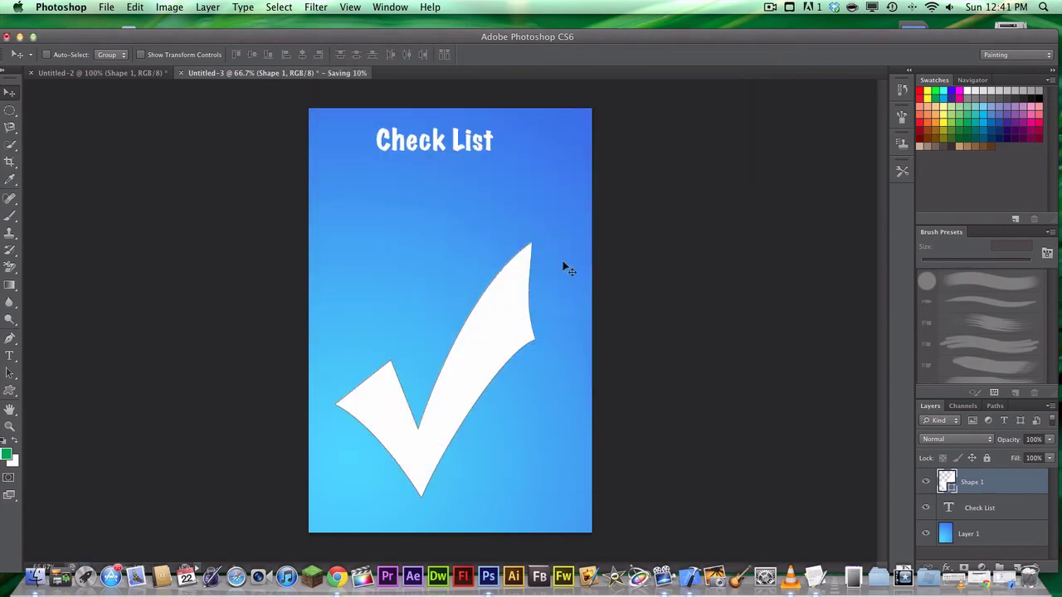
Step: Assign Untitled-3.png to the Retina launch image slot in Xcode, then build and run
left_click(691, 559)
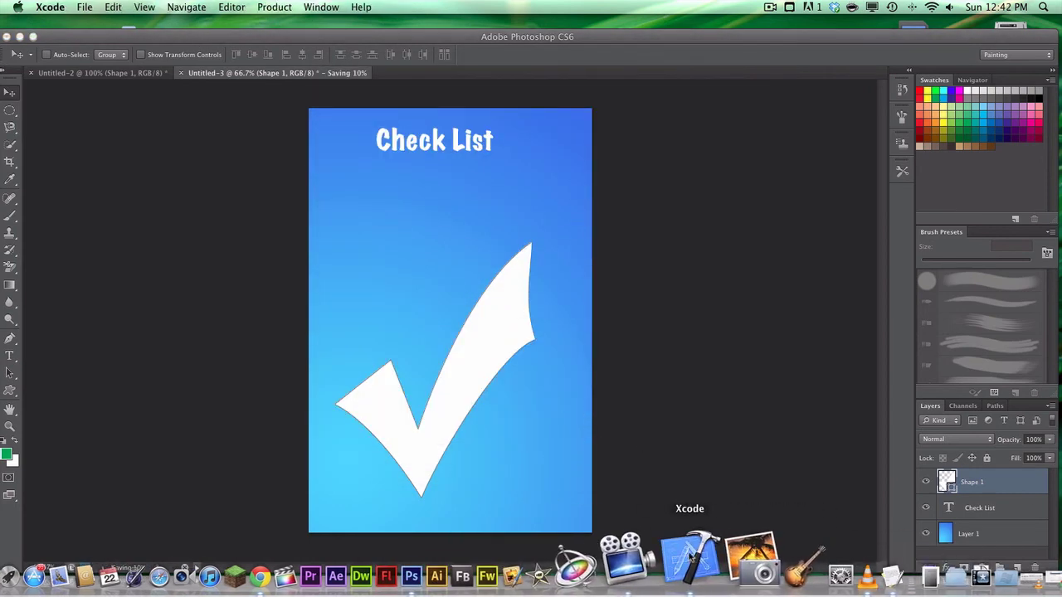
right_click(526, 319)
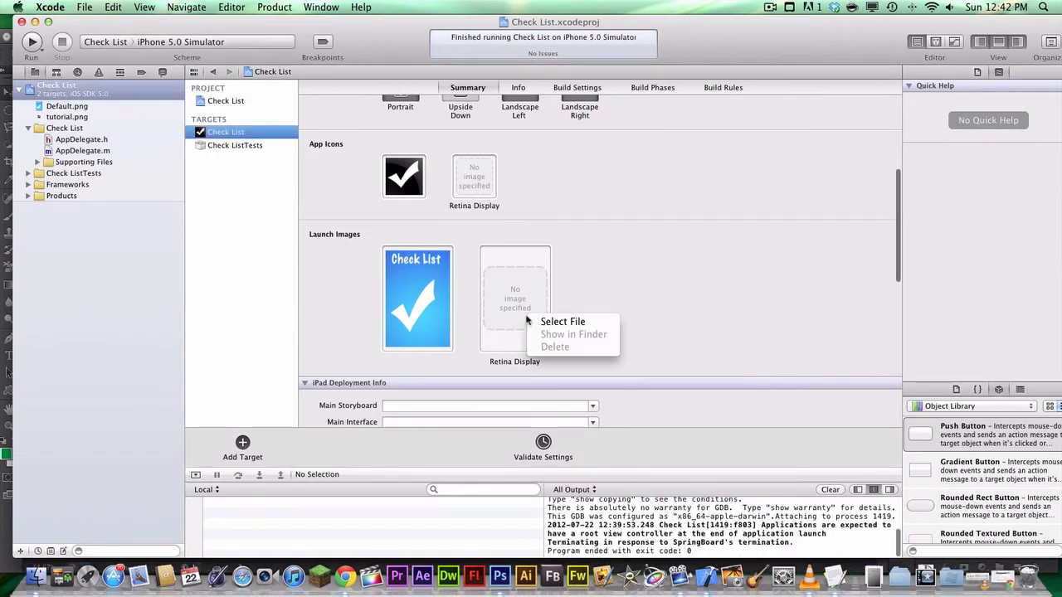
left_click(544, 321)
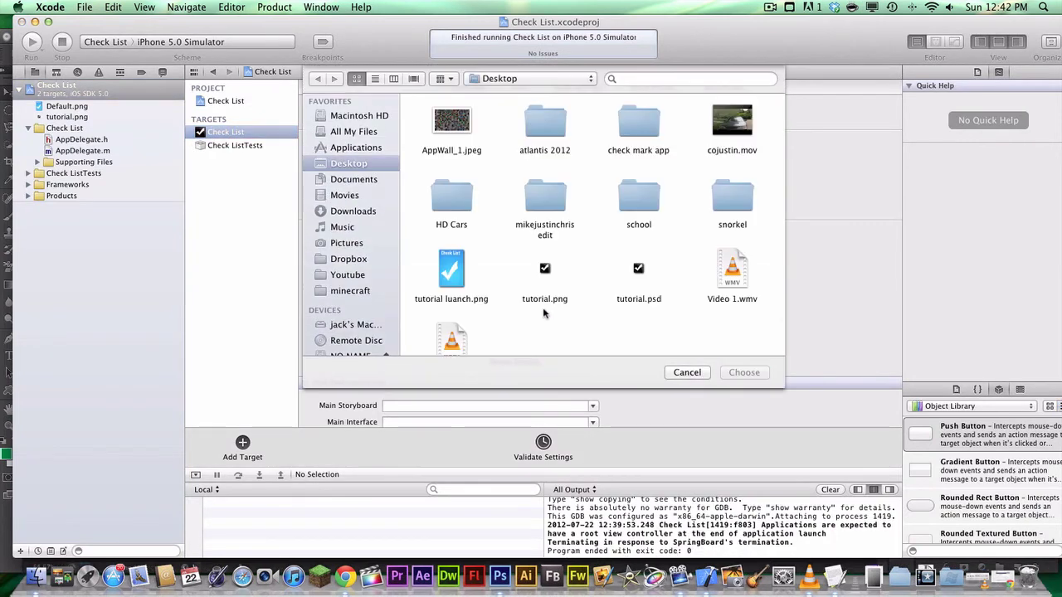
left_click(730, 260)
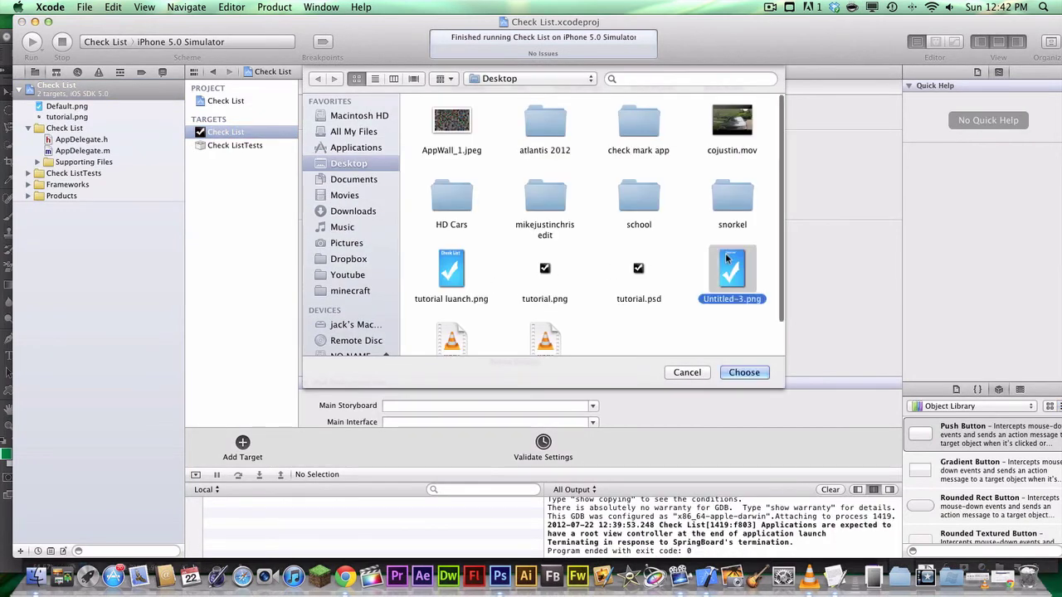
left_click(745, 373)
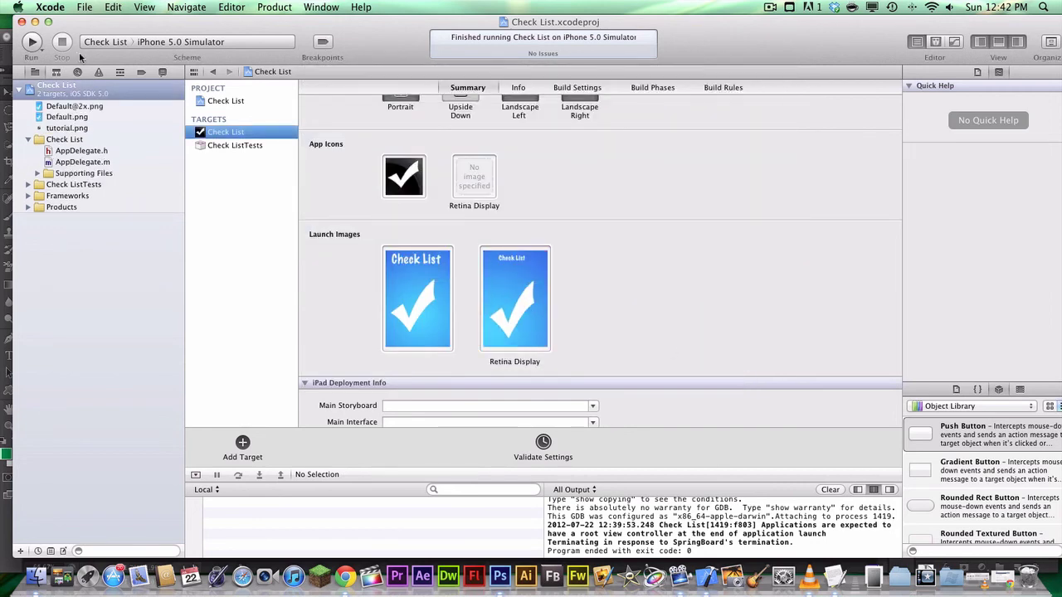
left_click(33, 42)
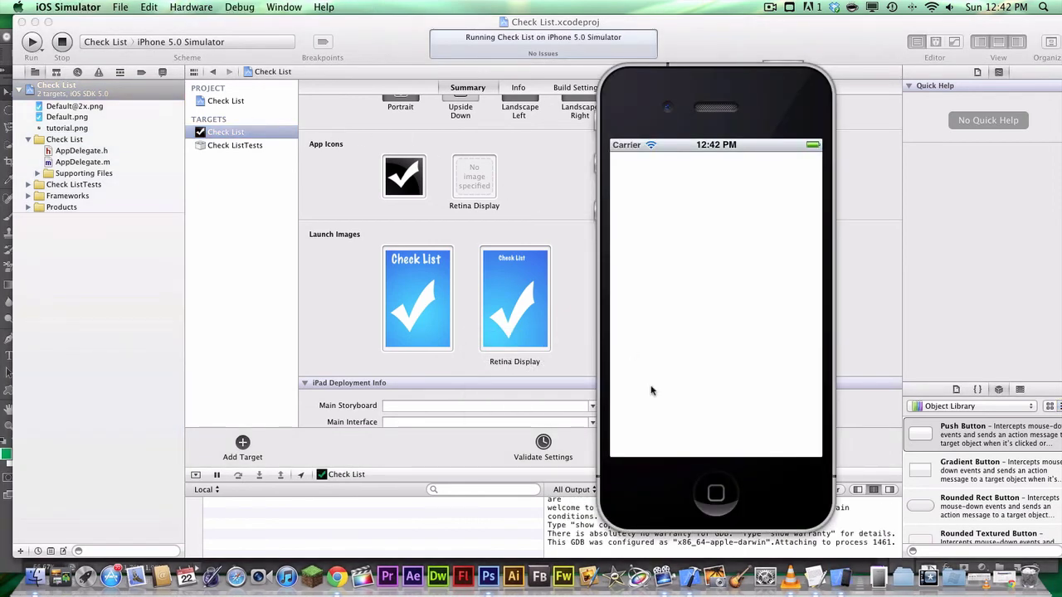
Step: Go home, relaunch Check List to view its launch image, and return home again
left_click(715, 489)
left_click(636, 182)
left_click(717, 495)
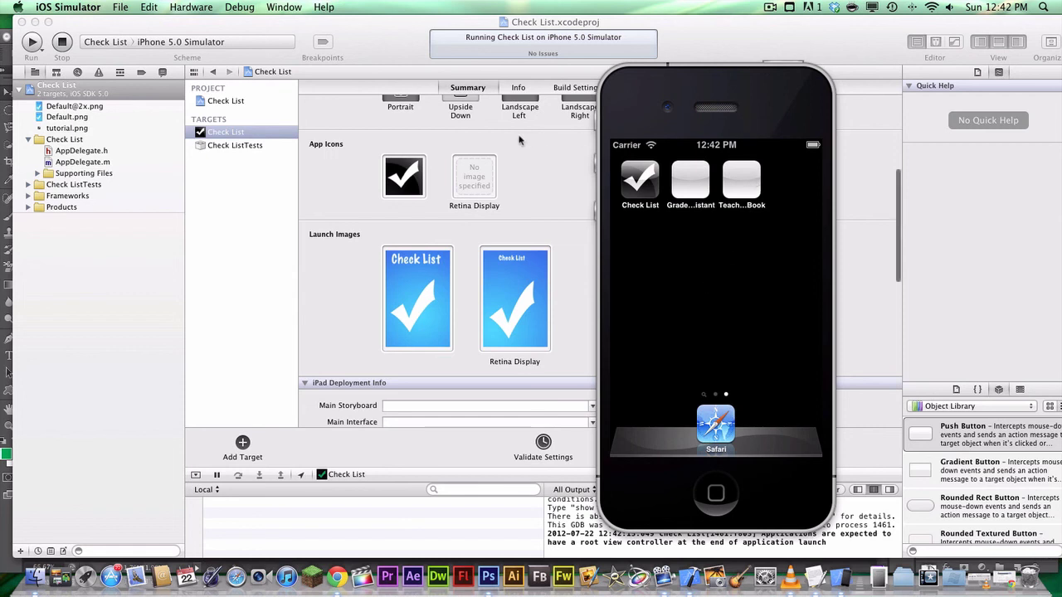
Step: Scroll the Check List target summary, bring Xcode forward, and scroll back to the iPad launch images
scroll(539, 160, "down", 3)
scroll(541, 145, "down", 4)
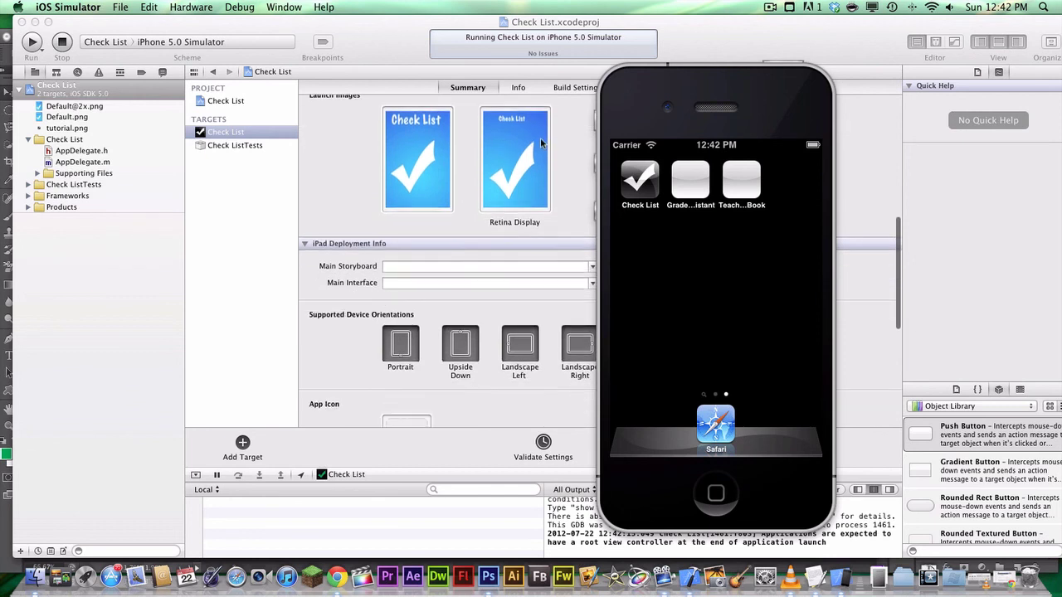
scroll(544, 138, "up", 2)
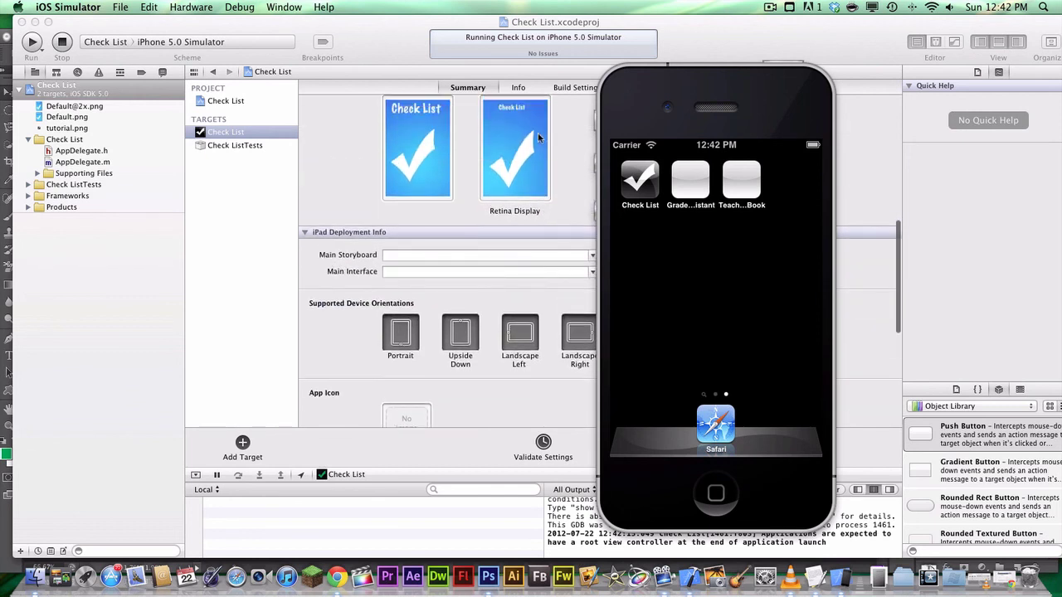
scroll(454, 140, "down", 2)
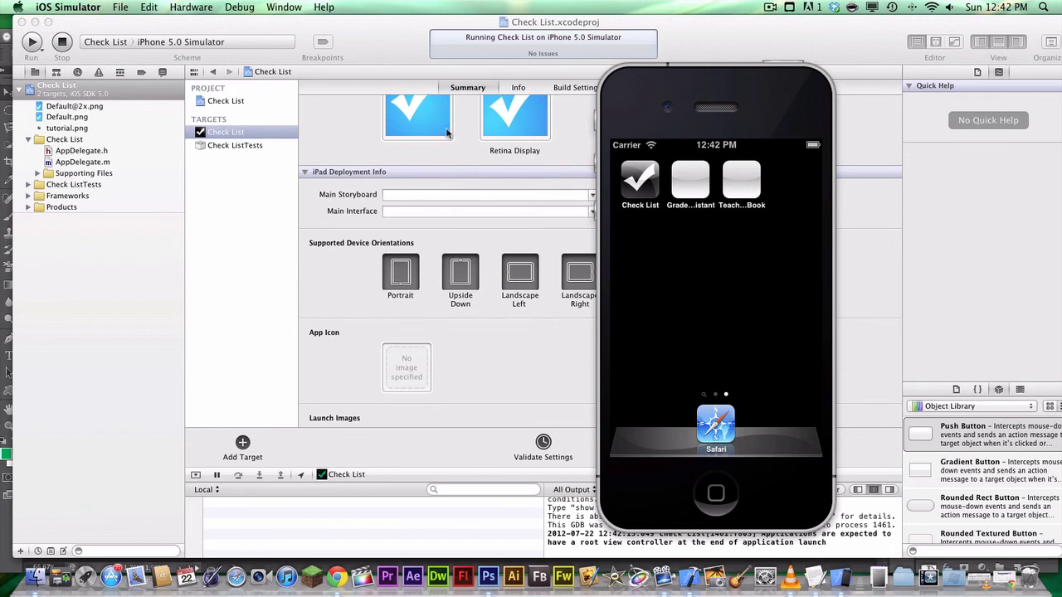
scroll(447, 133, "down", 5)
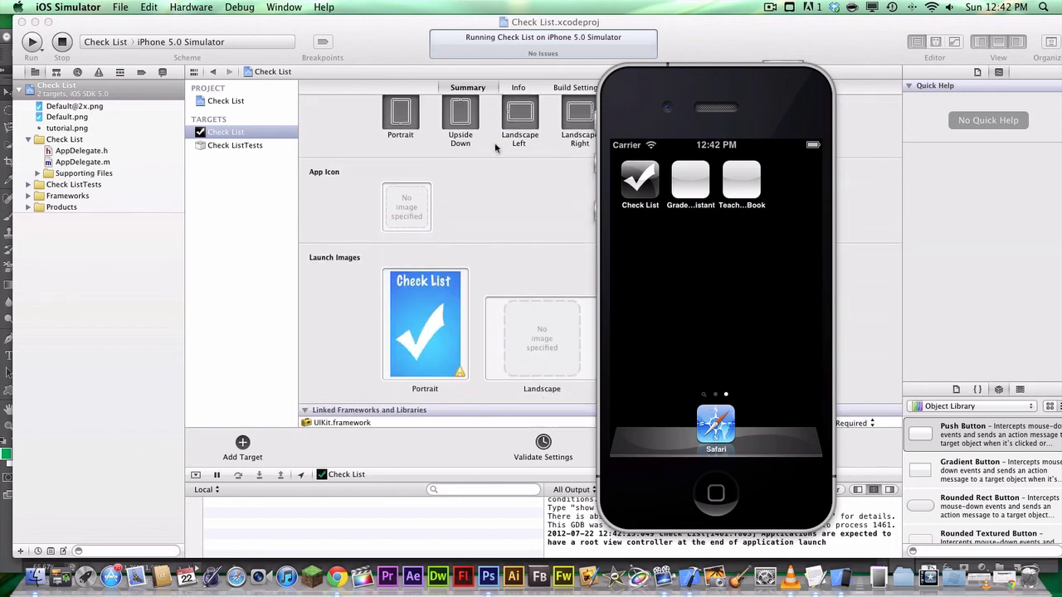
scroll(469, 291, "down", 2)
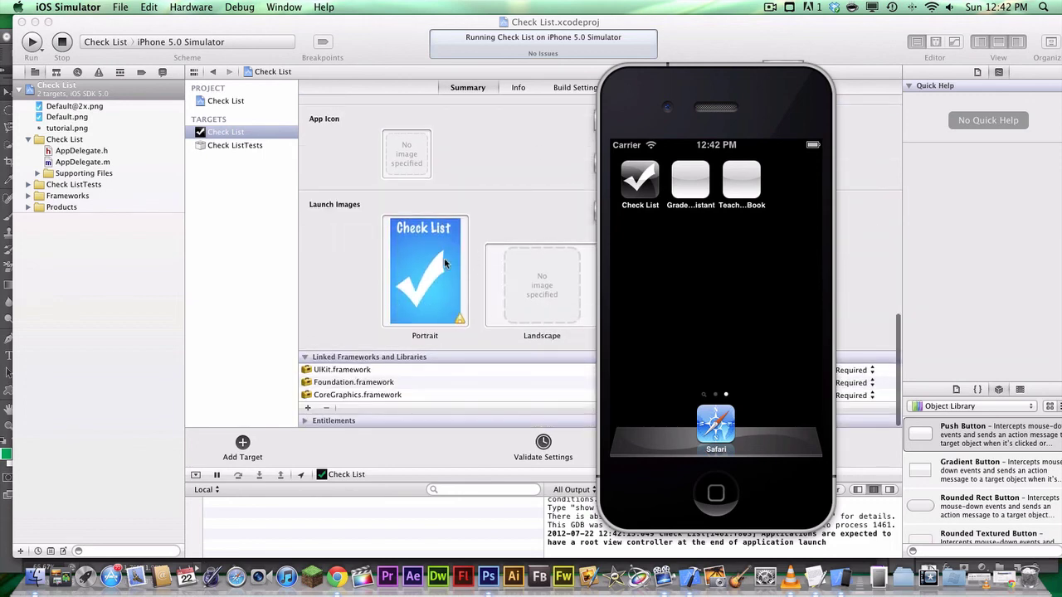
left_click(581, 183)
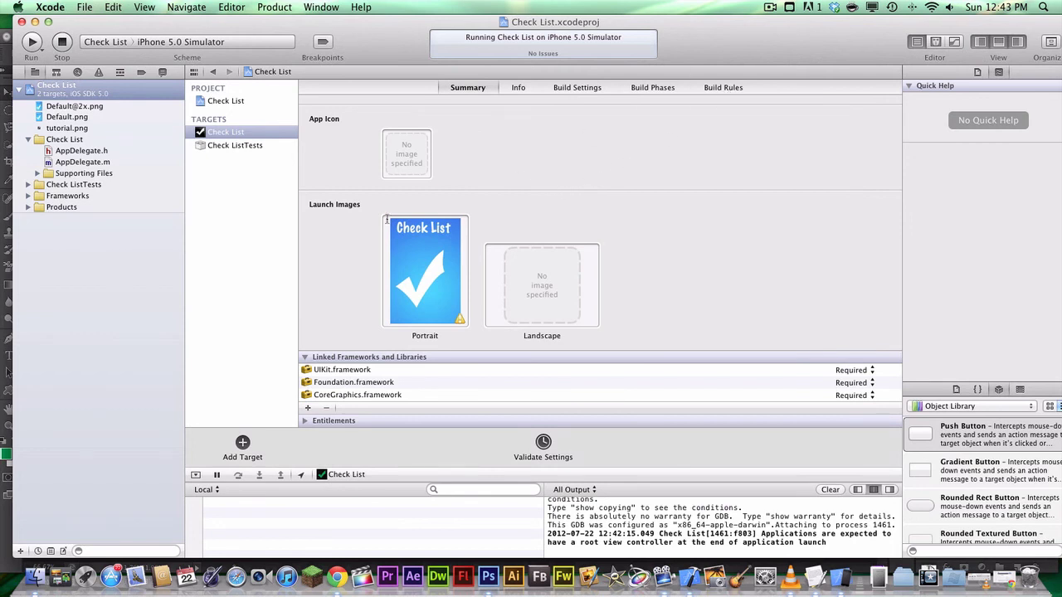
scroll(377, 222, "up", 1)
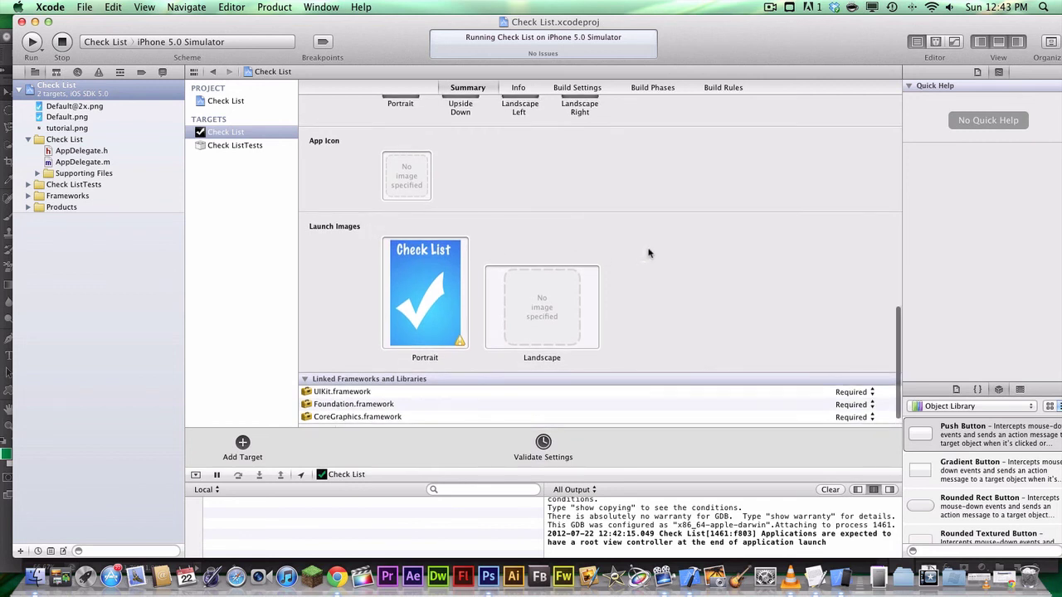
scroll(649, 253, "up", 3)
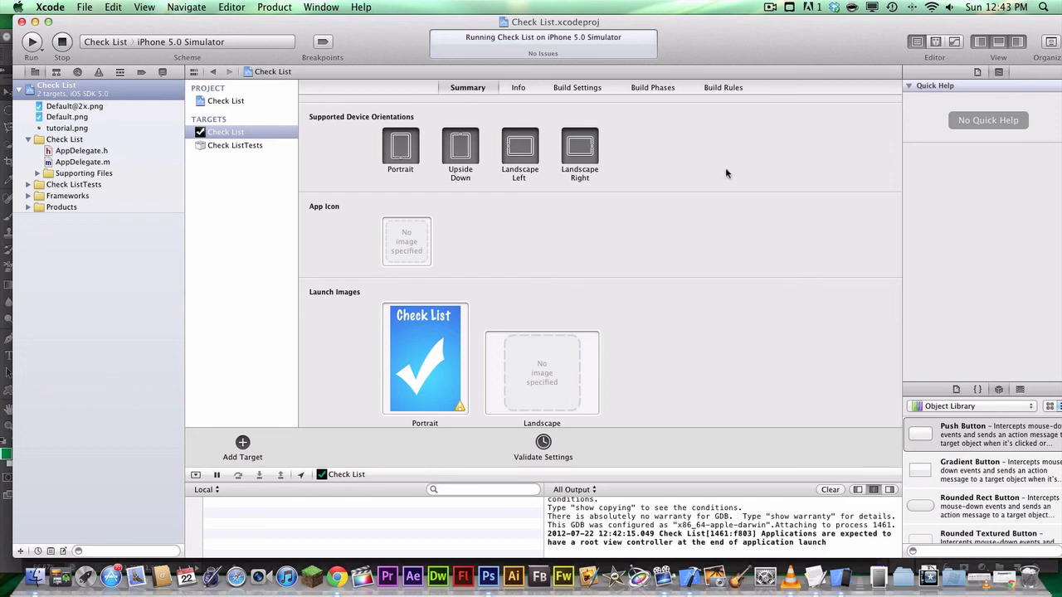
scroll(730, 171, "up", 1)
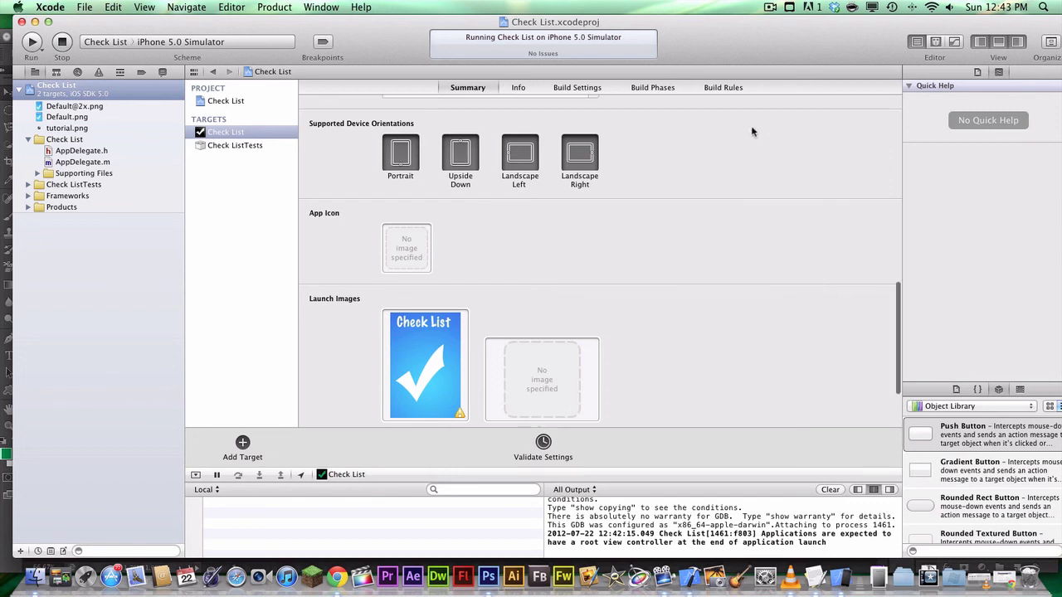